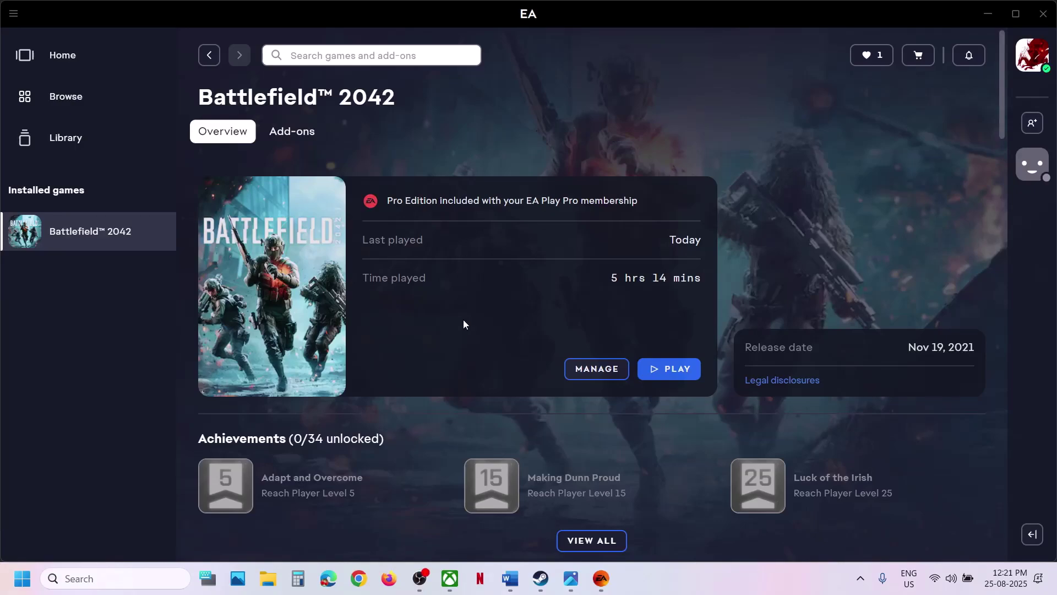
- Show the EA offline activation error screenshot in the photo viewer over the EA app
click(571, 578)
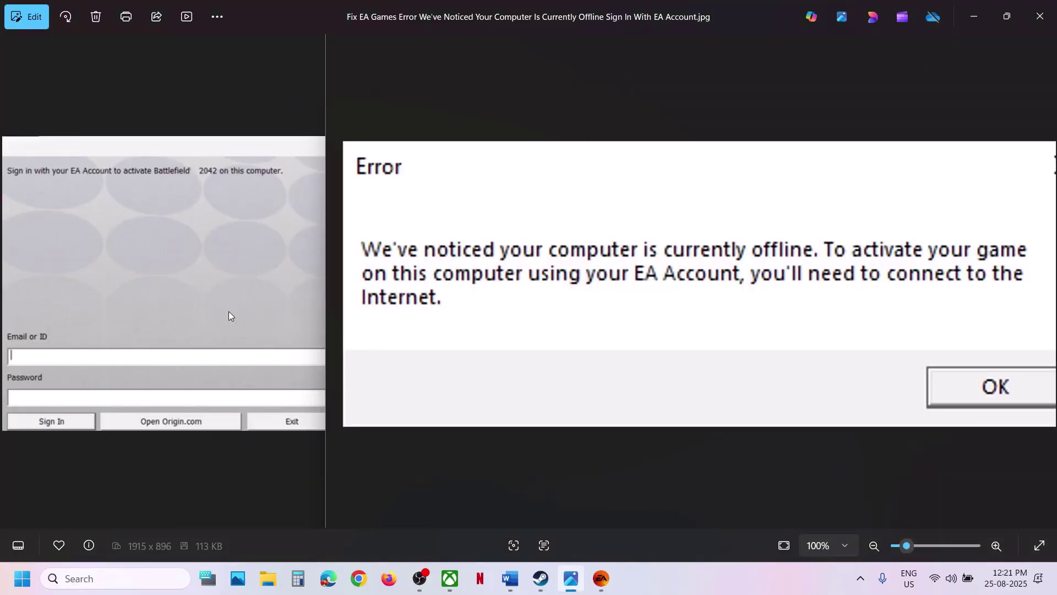
click(511, 578)
drag(163, 176, 498, 240)
click(945, 37)
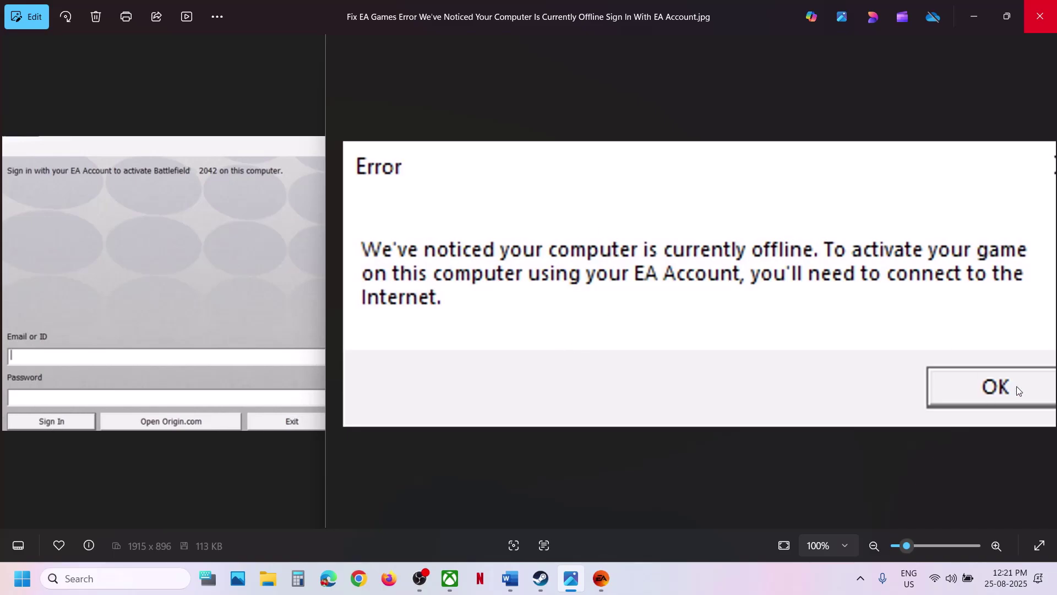
- Highlight the guide's Step 2 about clearing the License folder, then open File Explorer at Home
click(601, 579)
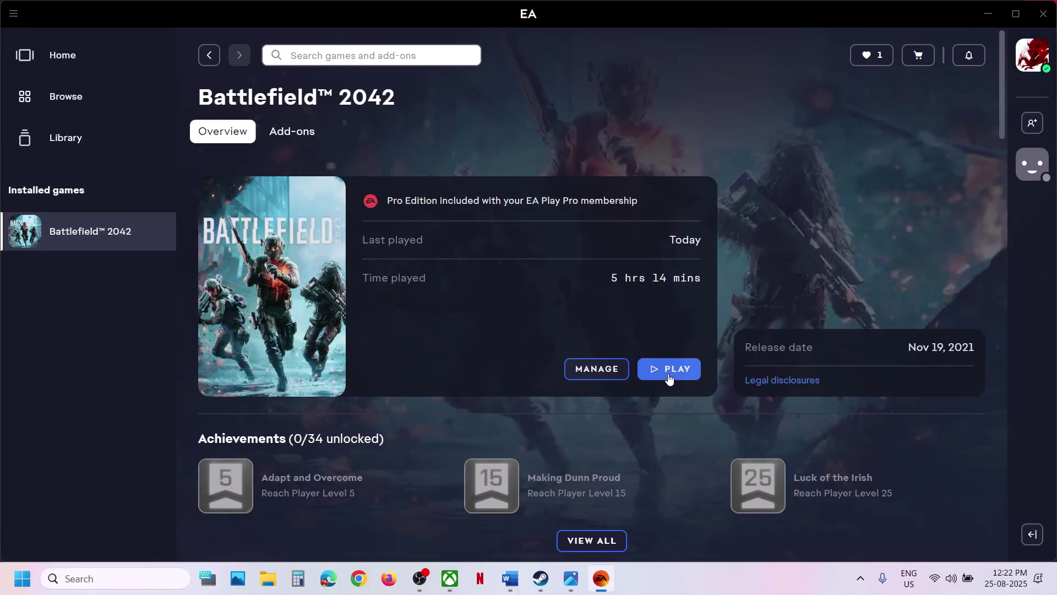
click(517, 582)
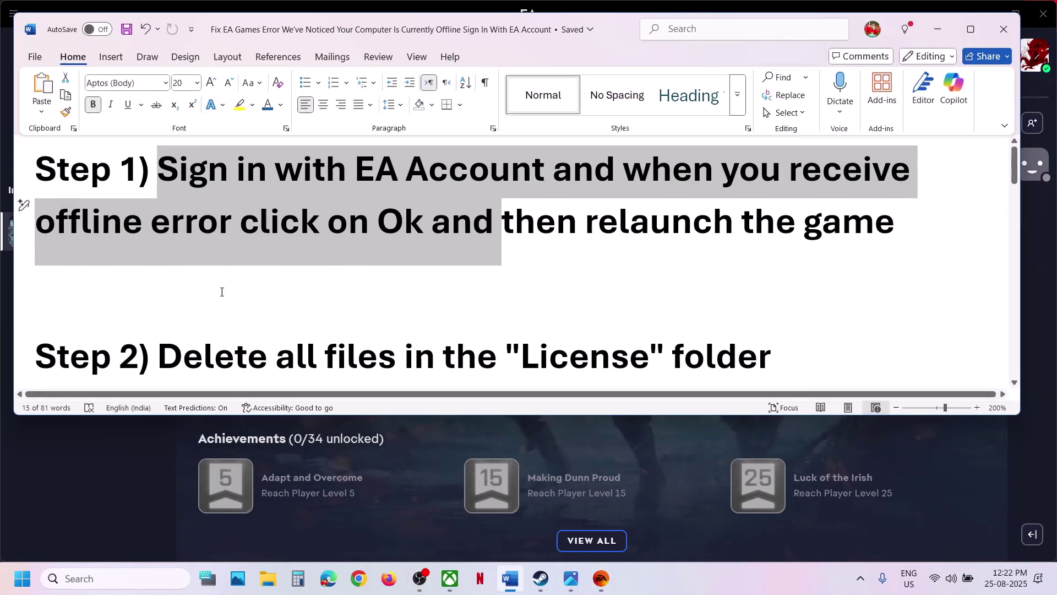
scroll(222, 289, down, 2)
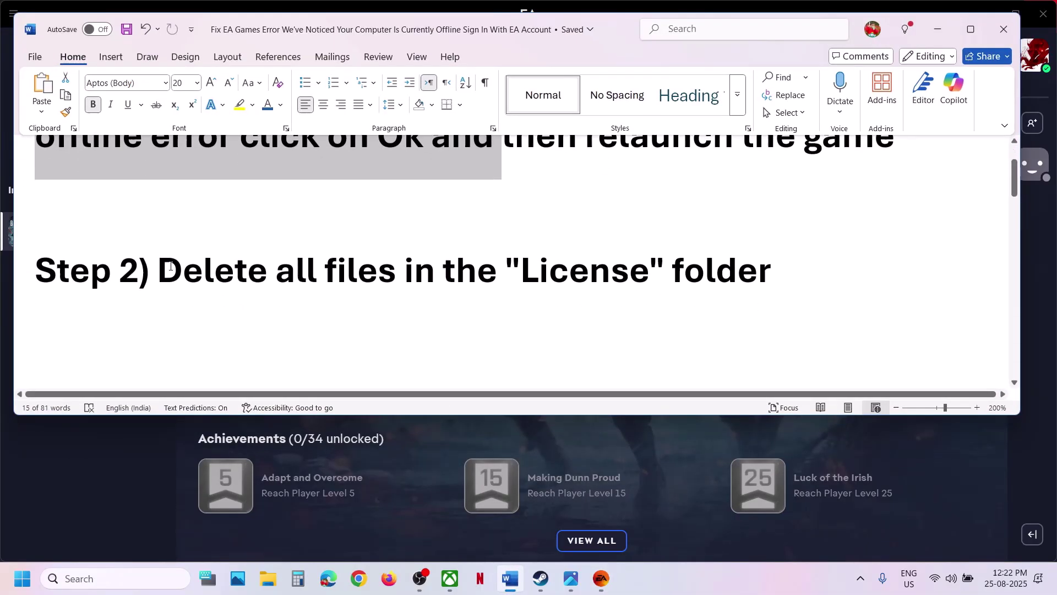
drag(170, 267, 807, 298)
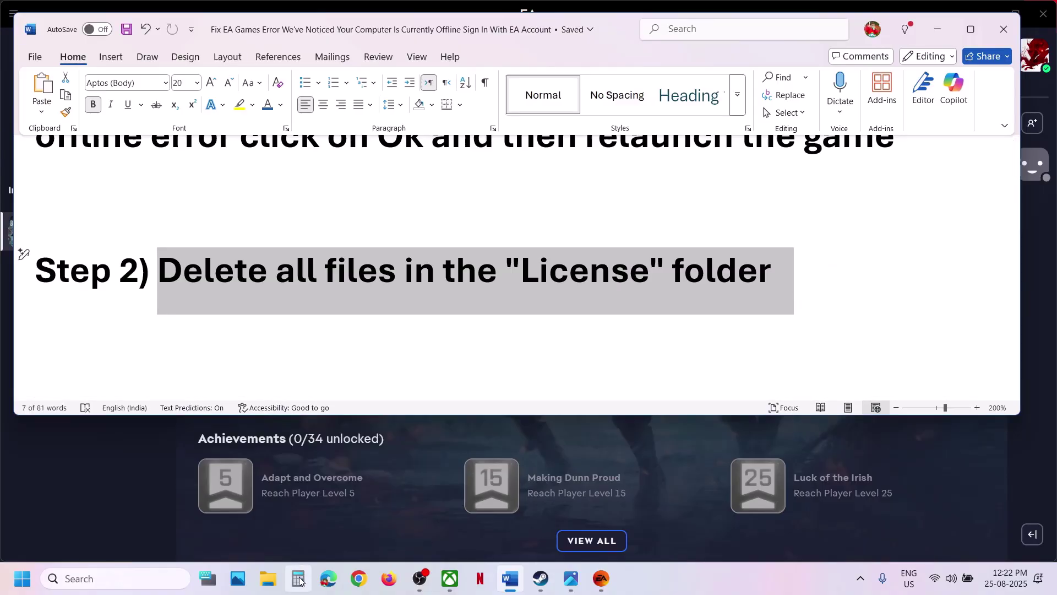
click(268, 578)
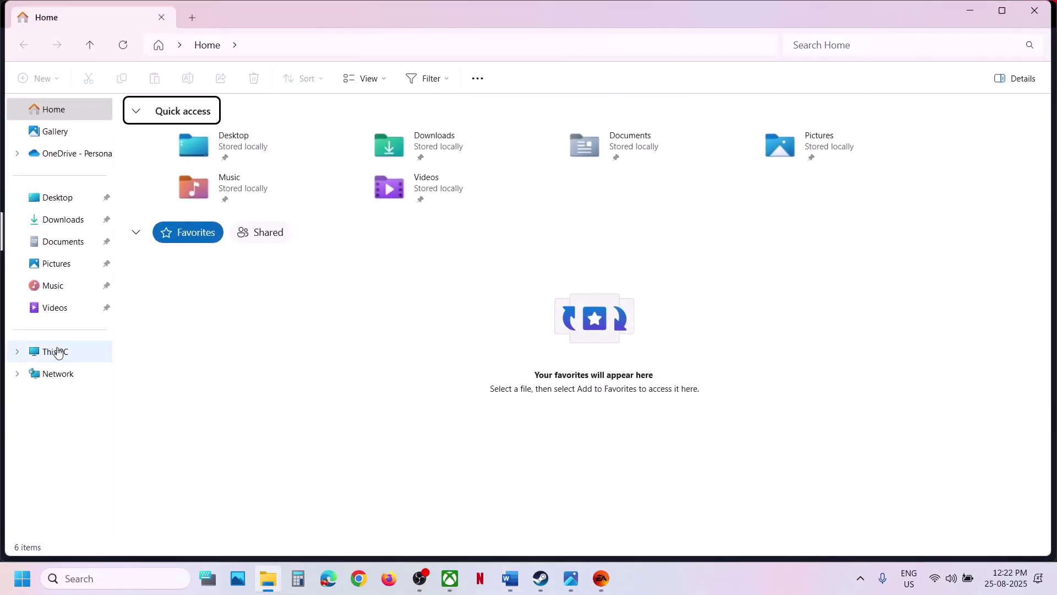
- Navigate to C:\ProgramData\Electronic Arts\EA Services\License in File Explorer
click(58, 353)
double_click(214, 147)
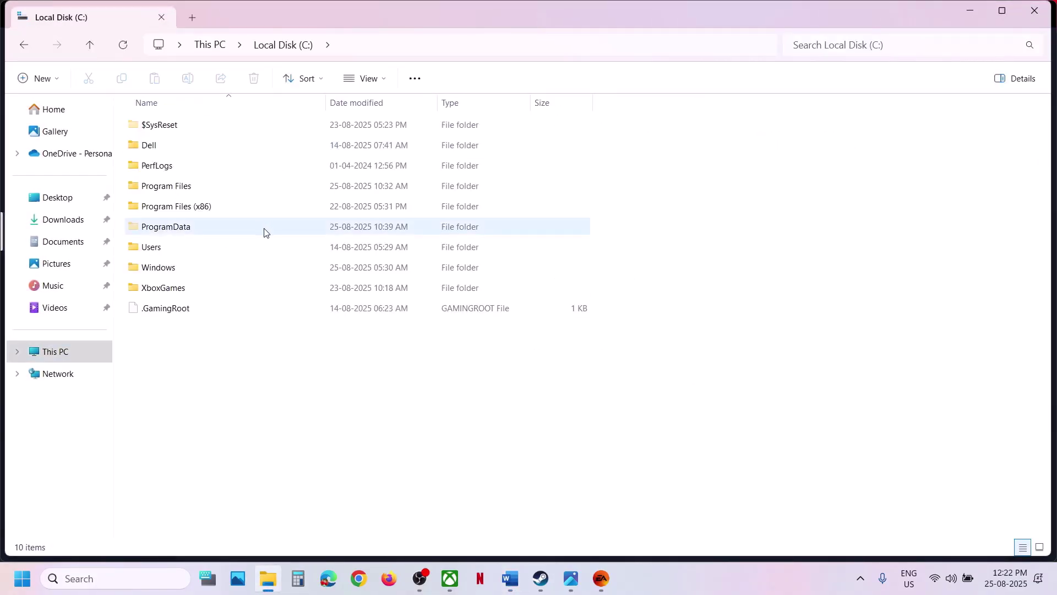
click(179, 231)
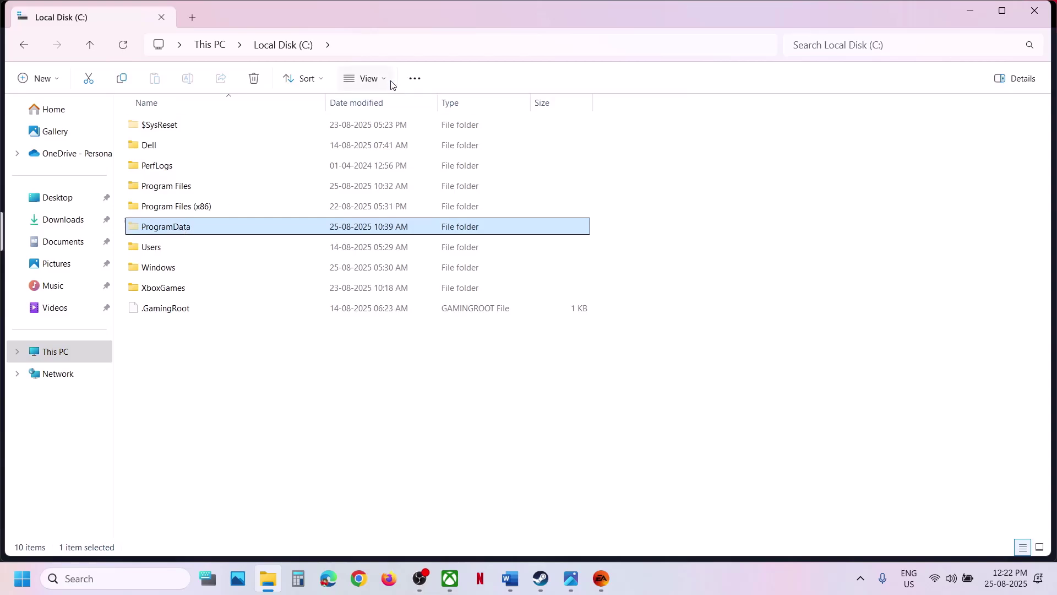
click(367, 79)
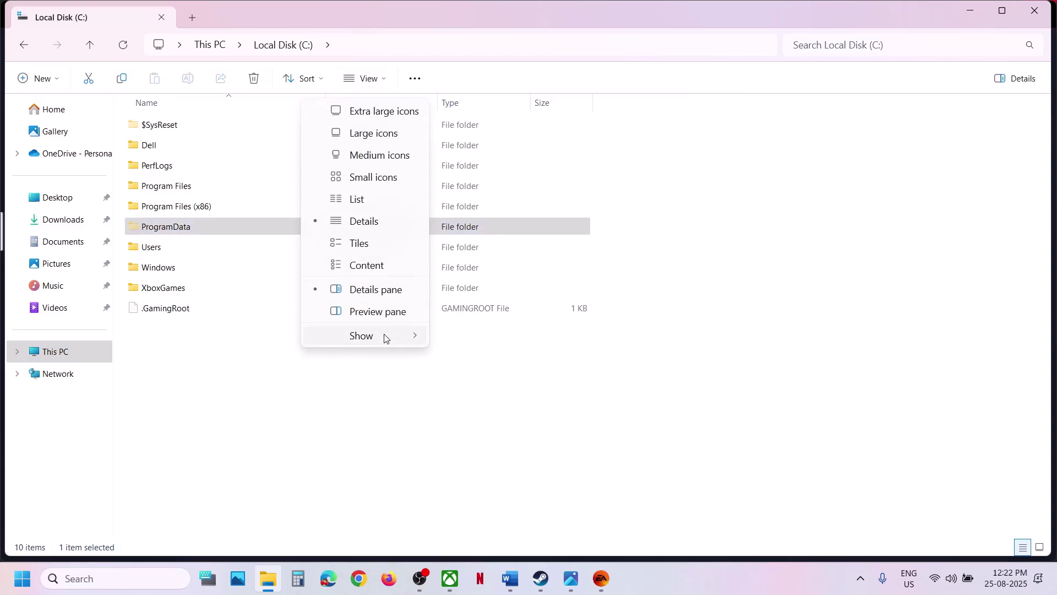
mouse_move(384, 337)
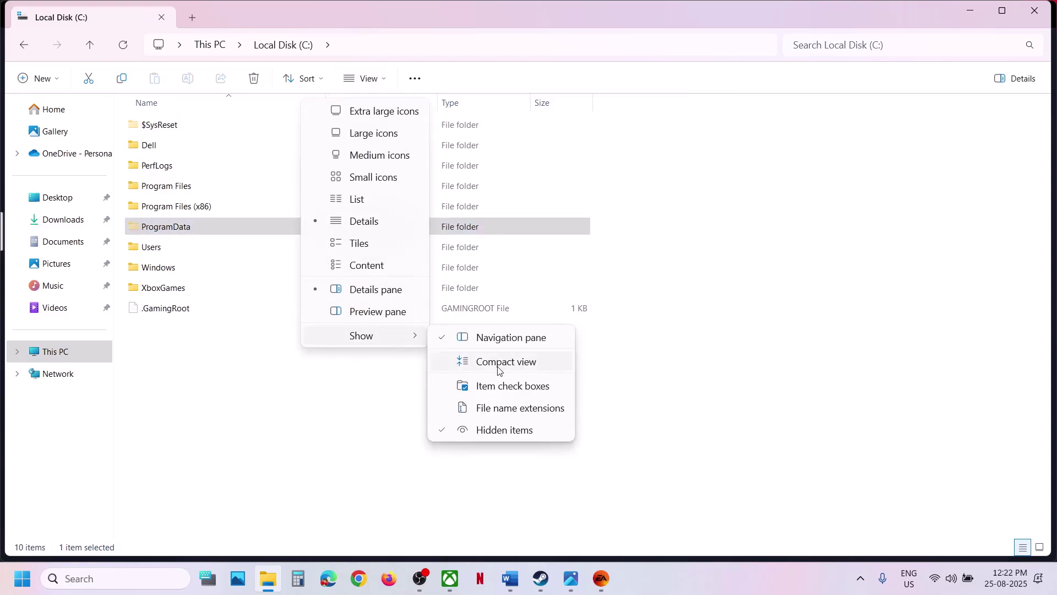
click(183, 234)
double_click(182, 235)
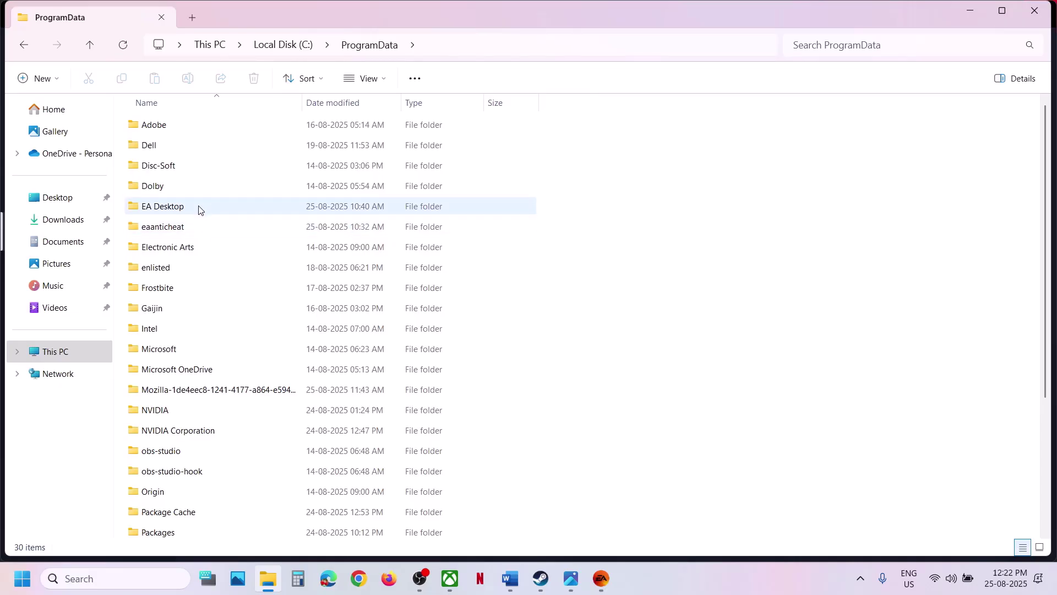
double_click(185, 242)
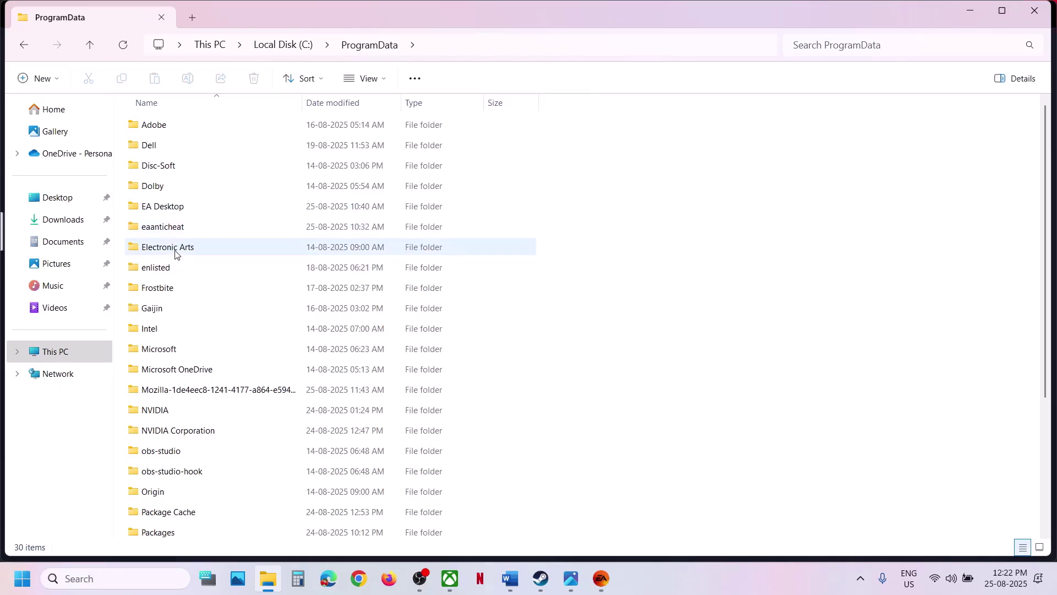
double_click(175, 253)
double_click(159, 131)
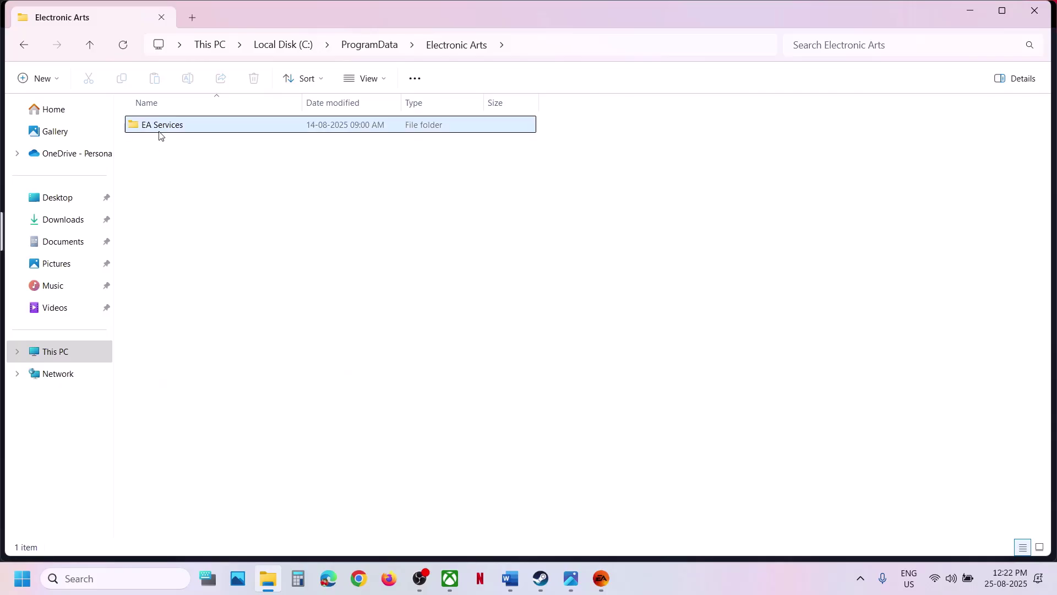
double_click(184, 128)
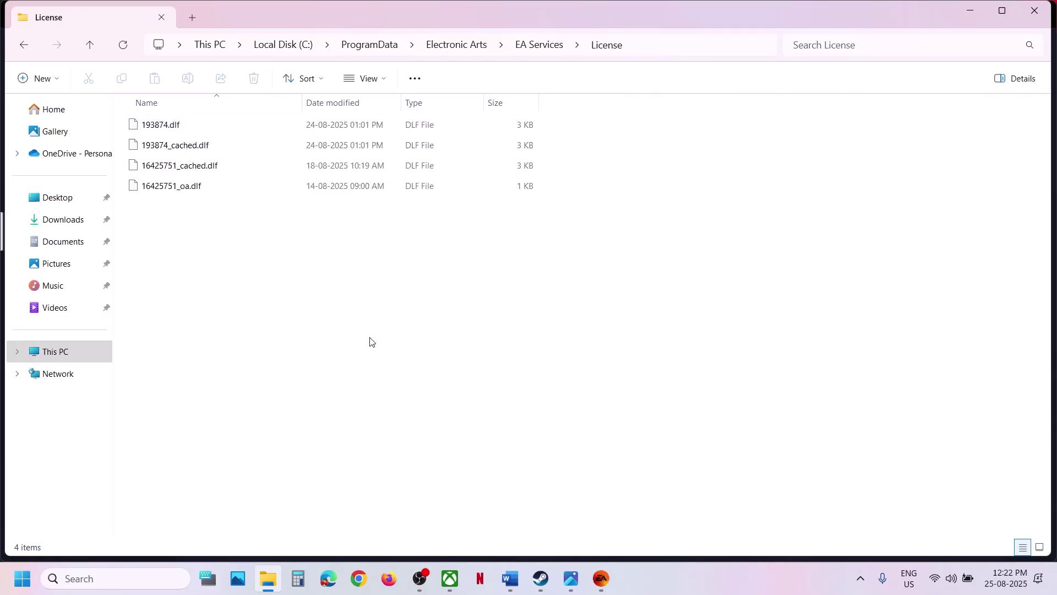
- Select the four .dlf licence files, review their actions, then go back up to EA Services
drag(394, 327, 98, 94)
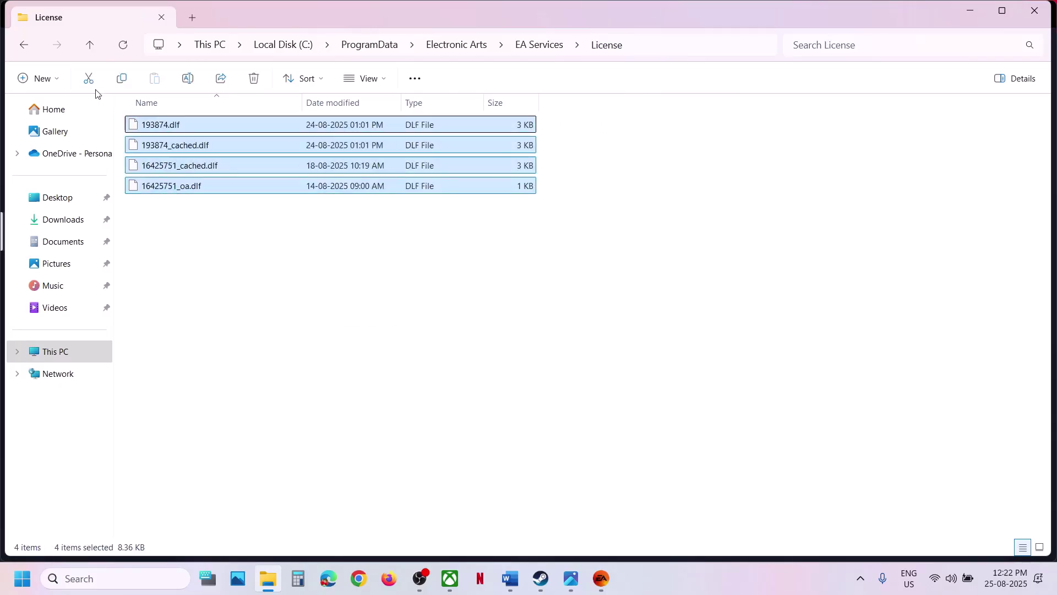
right_click(214, 147)
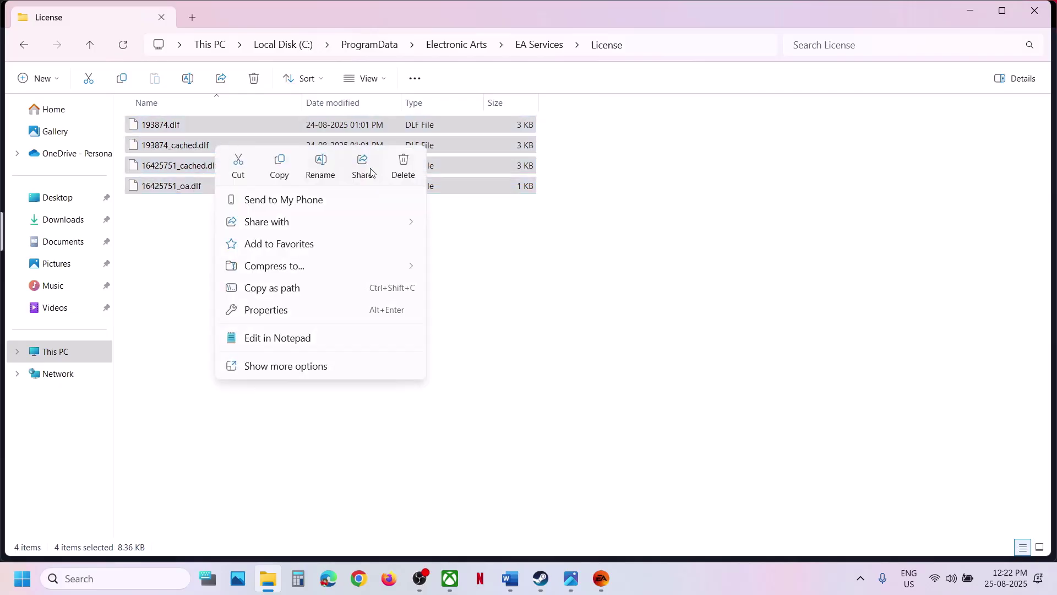
click(90, 48)
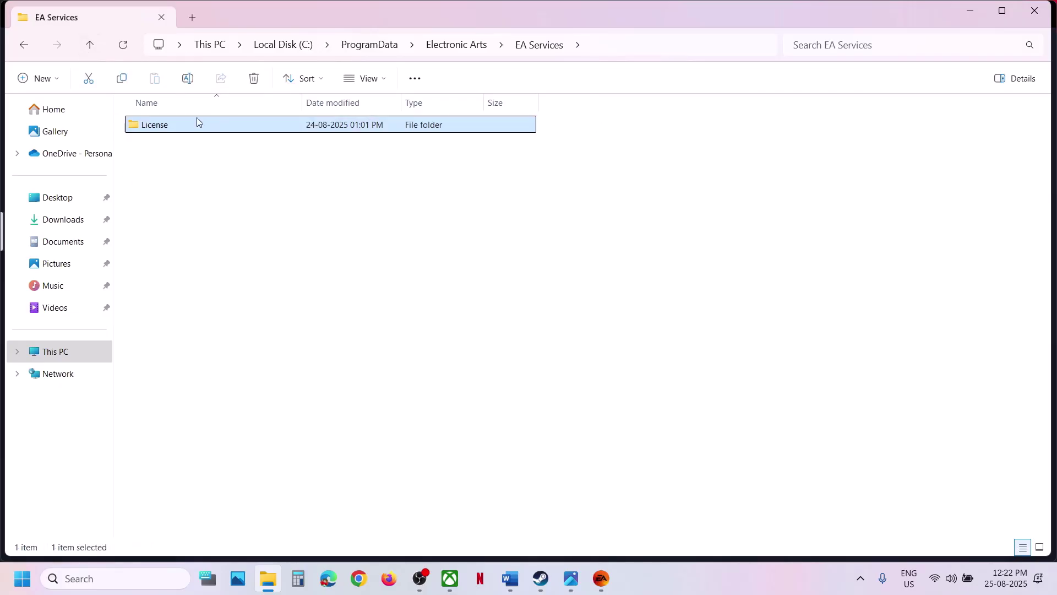
right_click(168, 127)
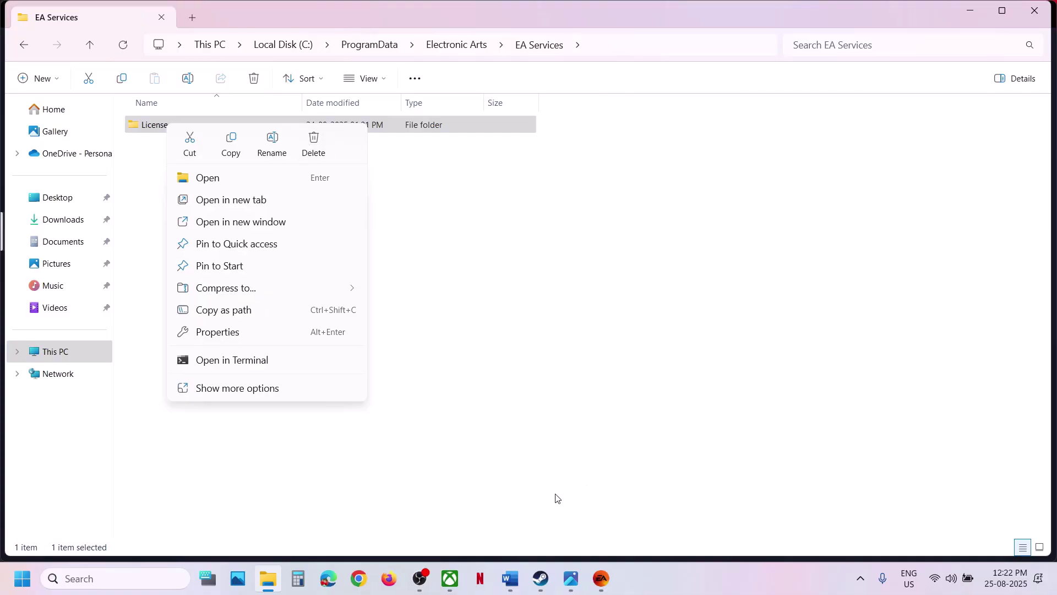
click(511, 578)
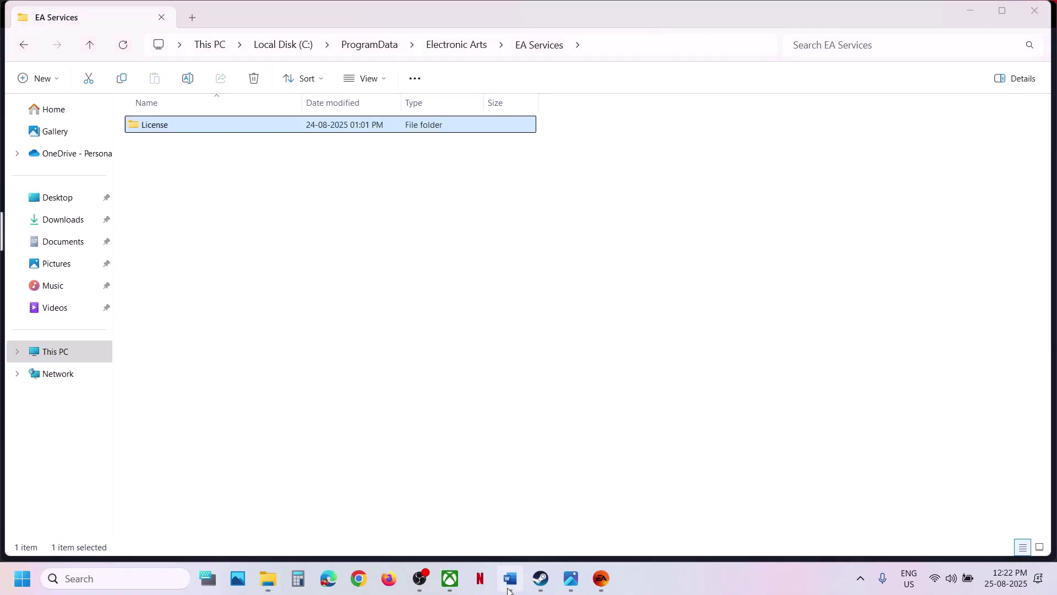
- Launch Run from Windows search and enter temp to open the Windows Temp folder
scroll(406, 292, down, 2)
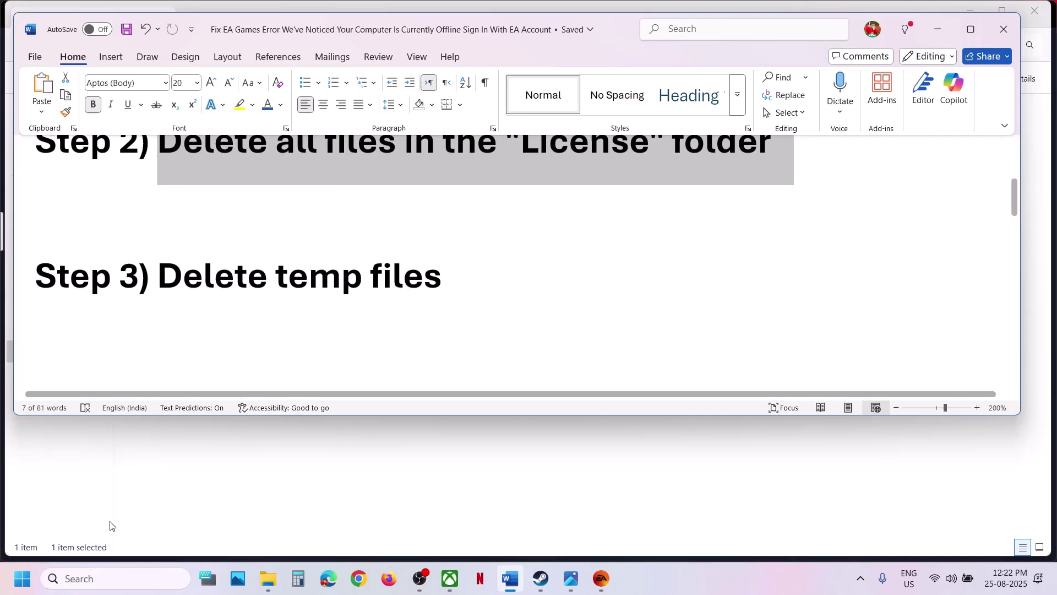
click(109, 580)
text(r)
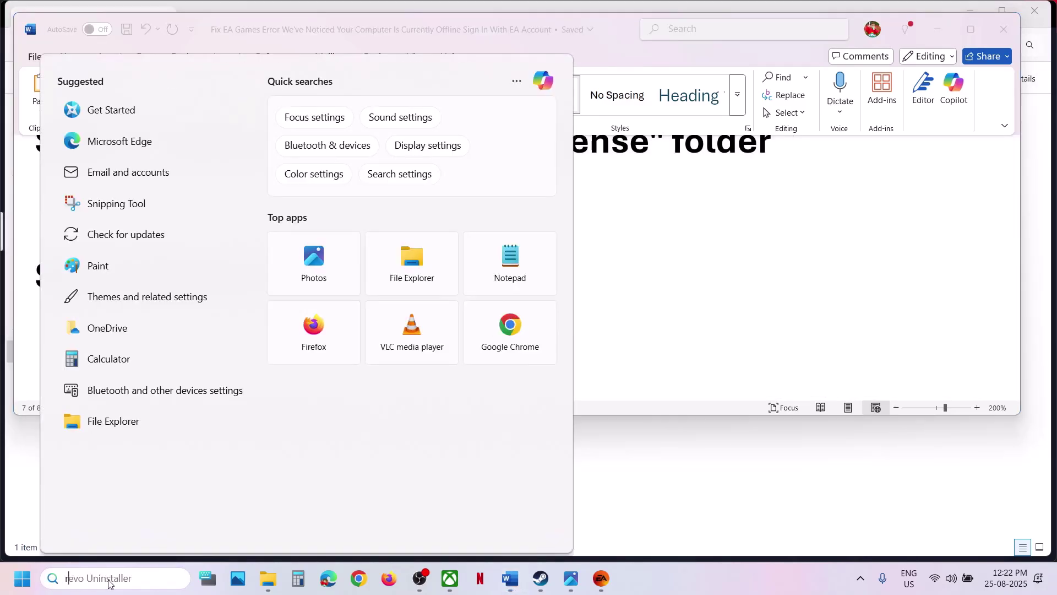
key(BackSpace)
text(run)
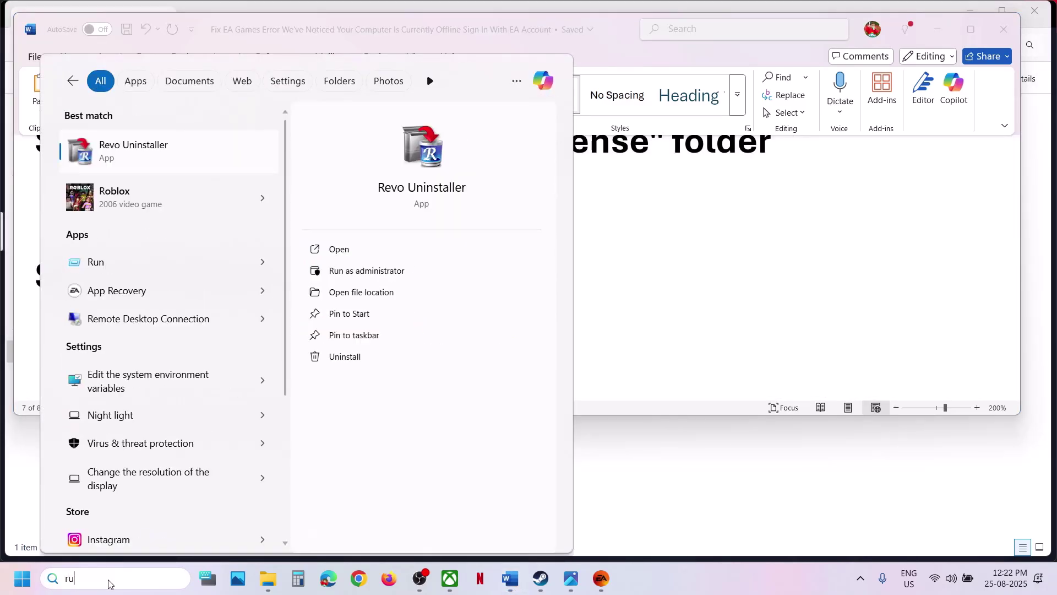
click(97, 146)
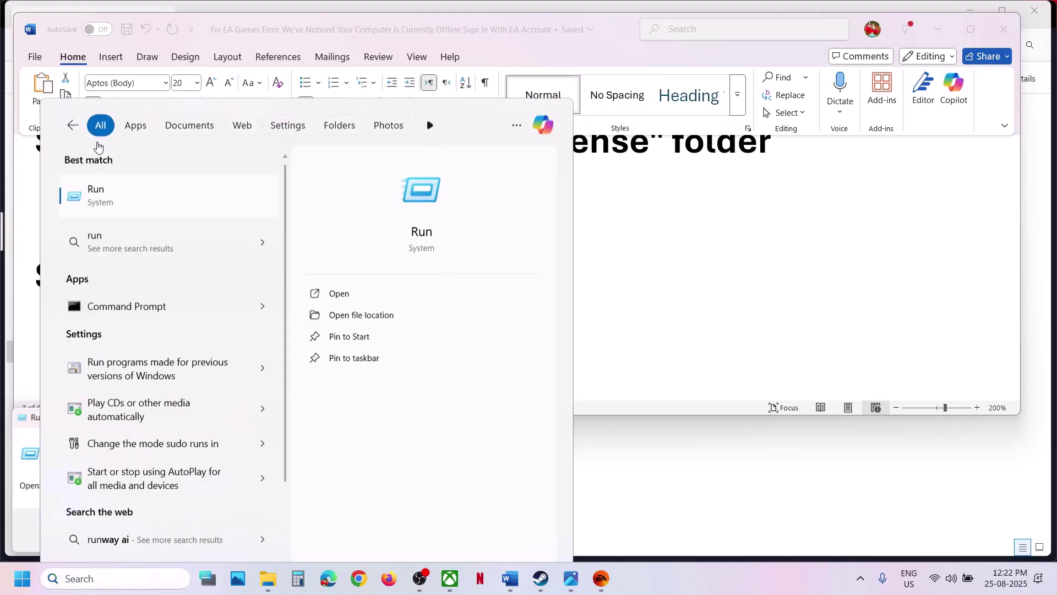
text(temp)
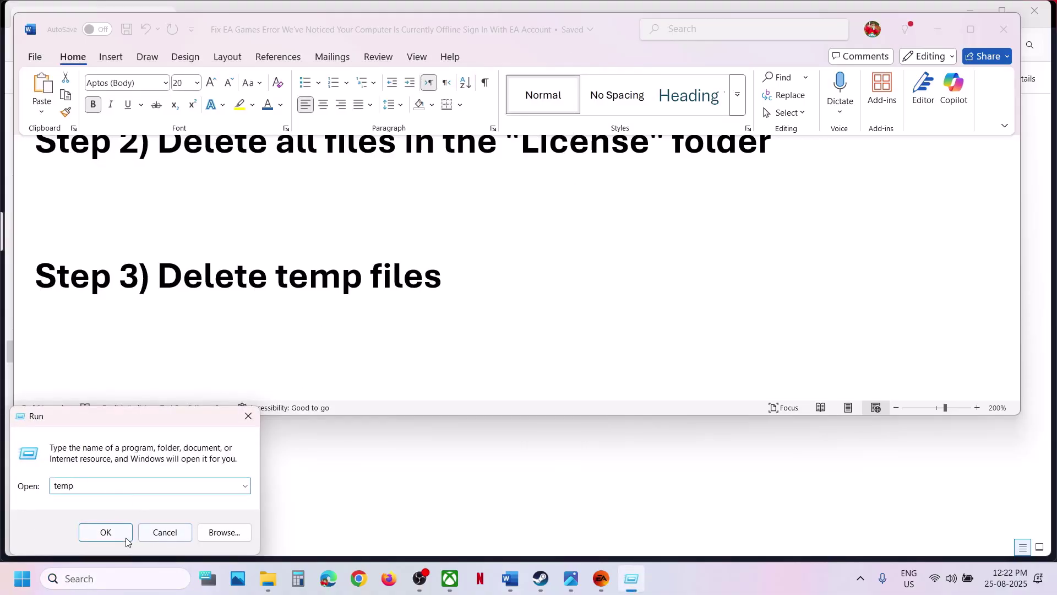
click(105, 532)
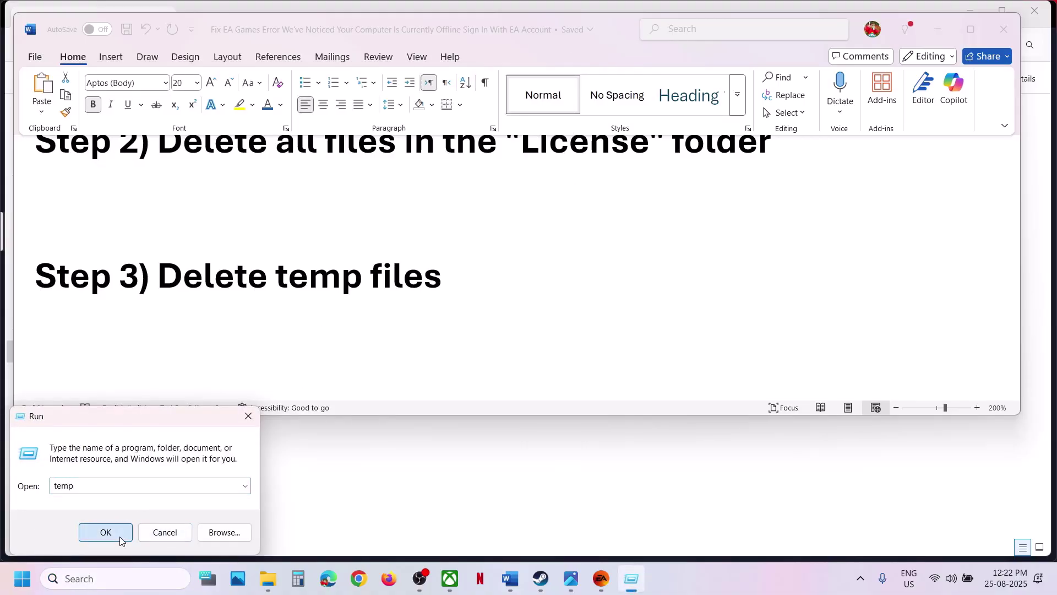
- Grant access and permanently delete all Windows Temp files, skipping the one in-use document
click(568, 306)
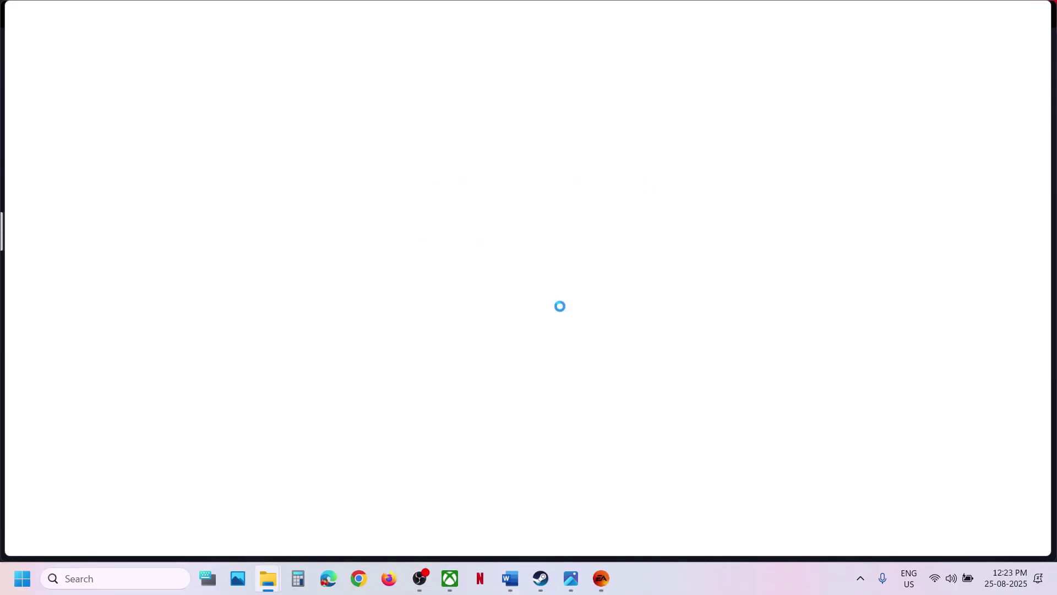
key(ctrl+a)
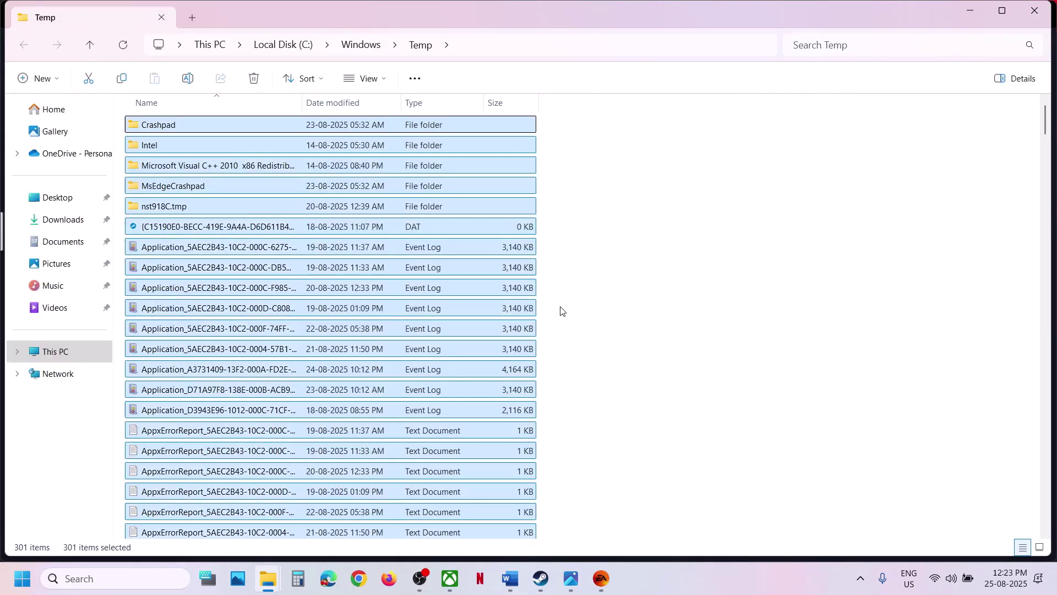
key(shift+Delete)
key(Return)
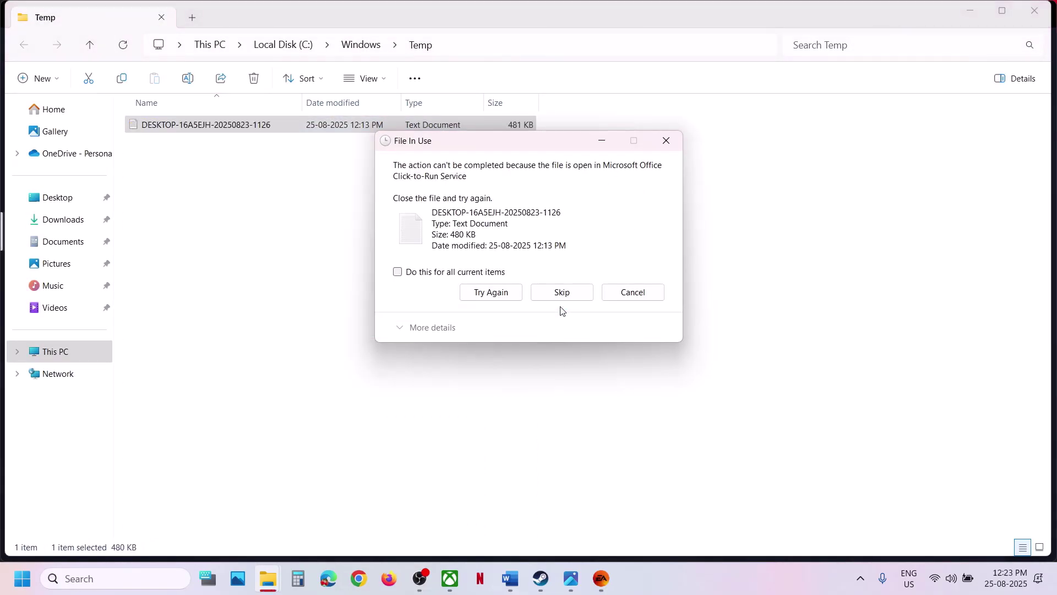
click(464, 277)
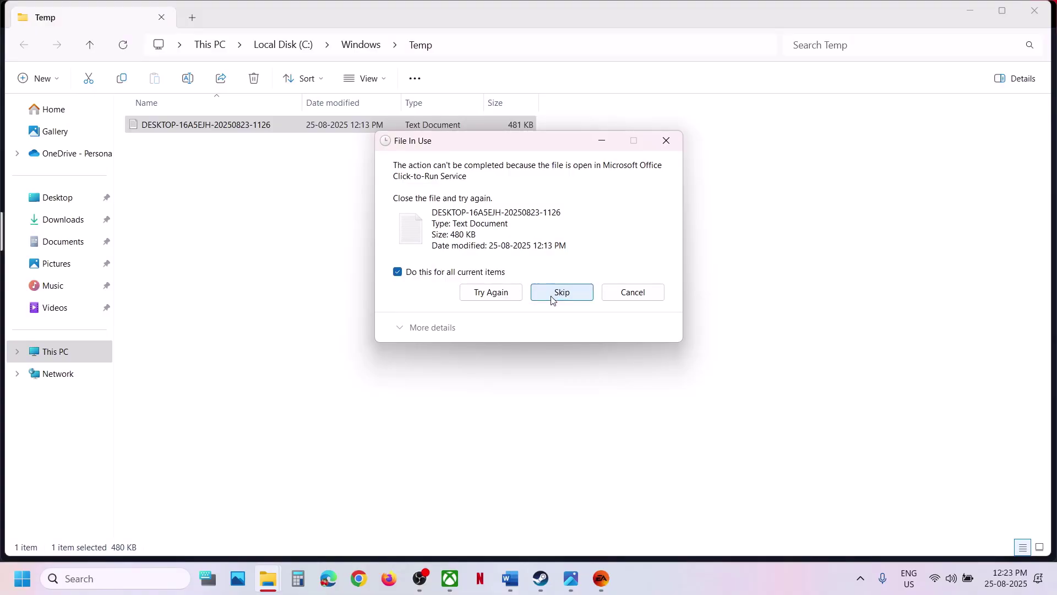
click(553, 299)
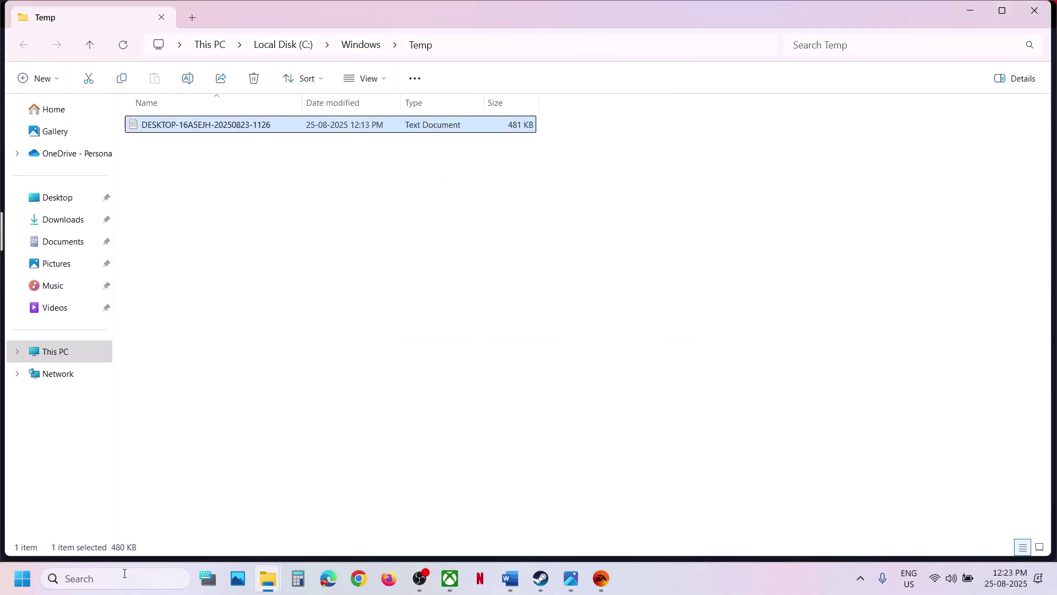
- Open the user's AppData Local Temp folder by running %temp
key(super+r)
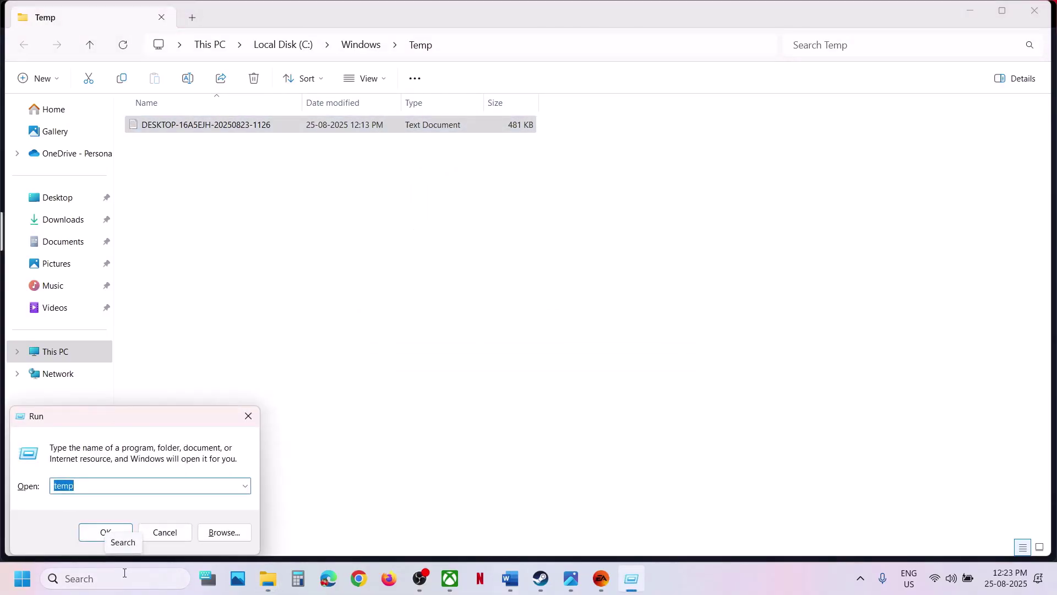
text(%temp)
key(Return)
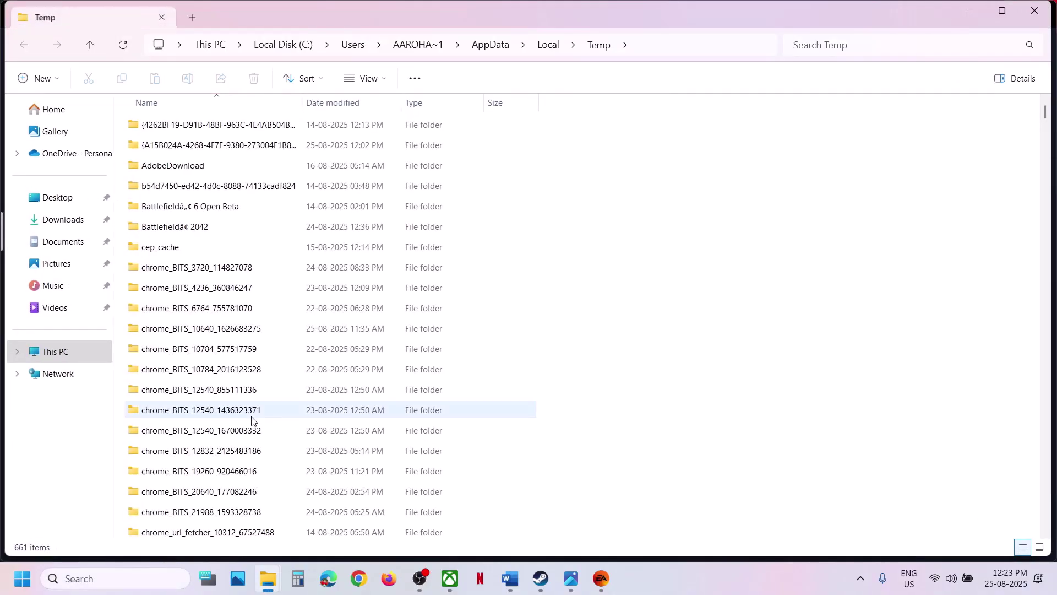
- Permanently delete its 661 items, skipping protected and in-use ones, then close the window
key(ctrl+a)
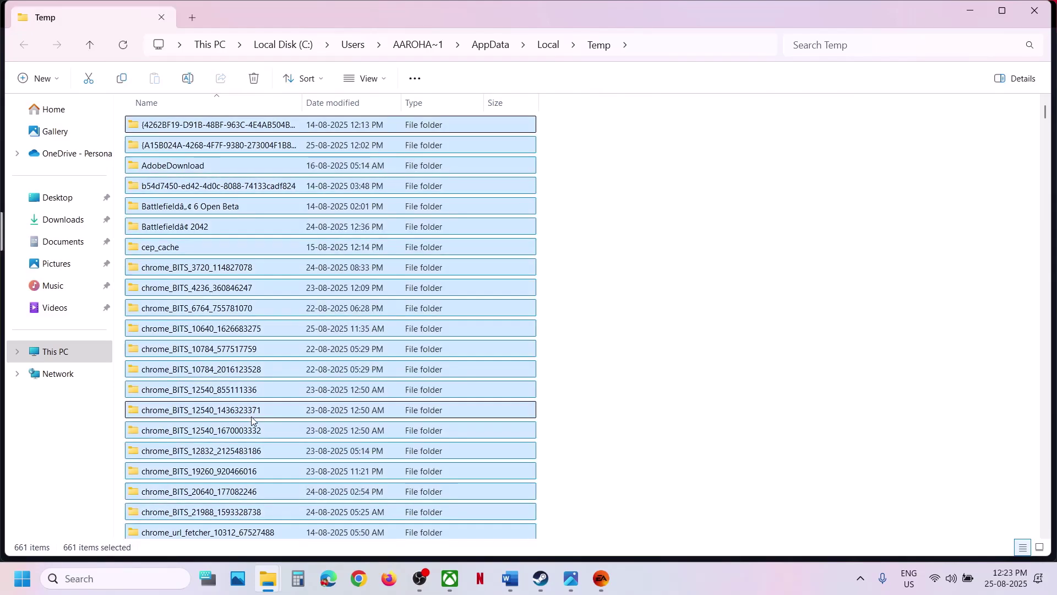
key(shift+Delete)
key(Return)
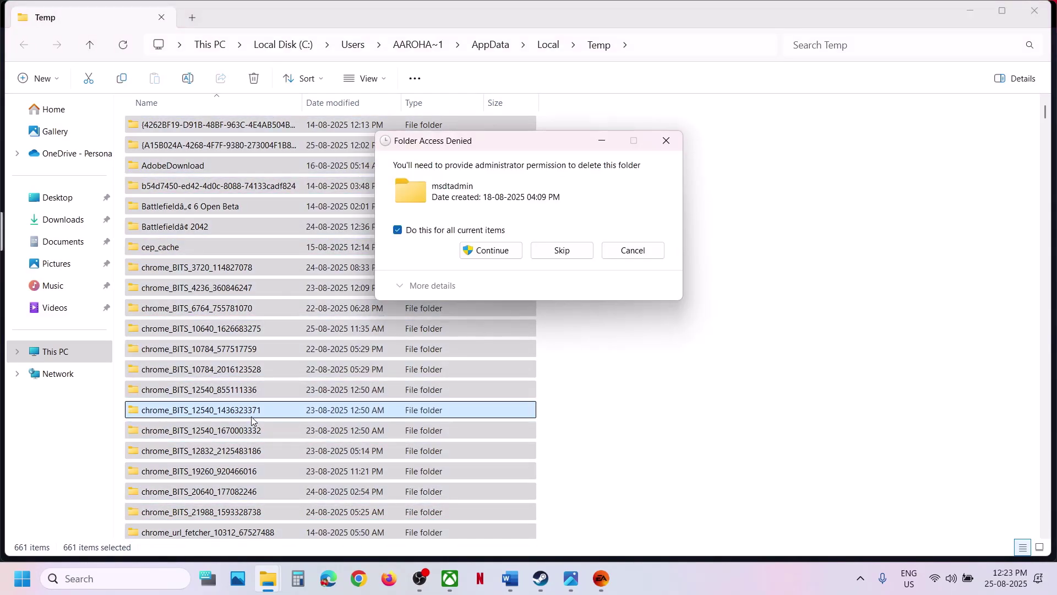
click(485, 248)
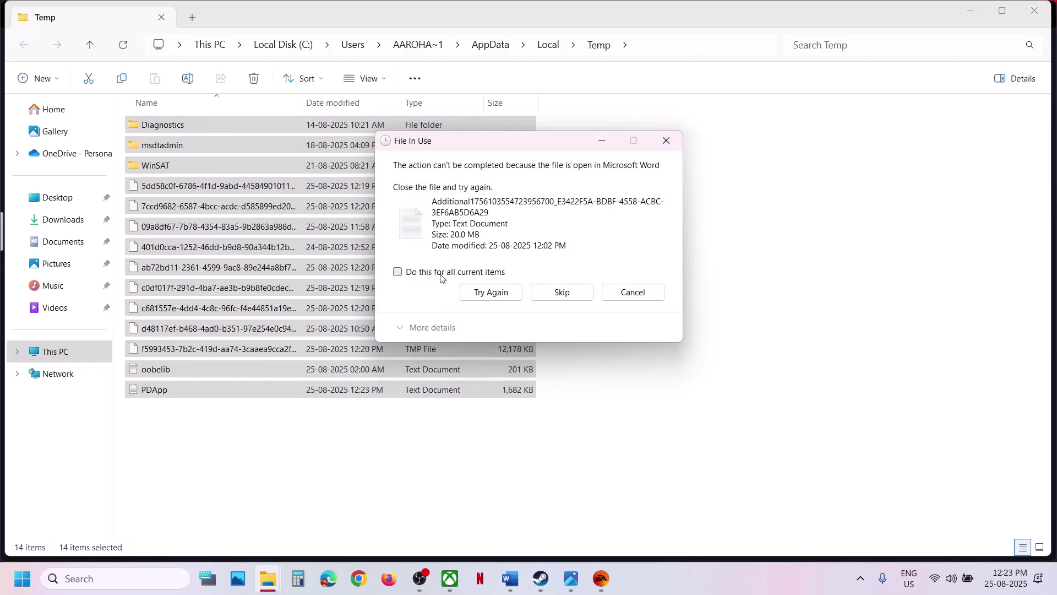
click(440, 275)
click(562, 293)
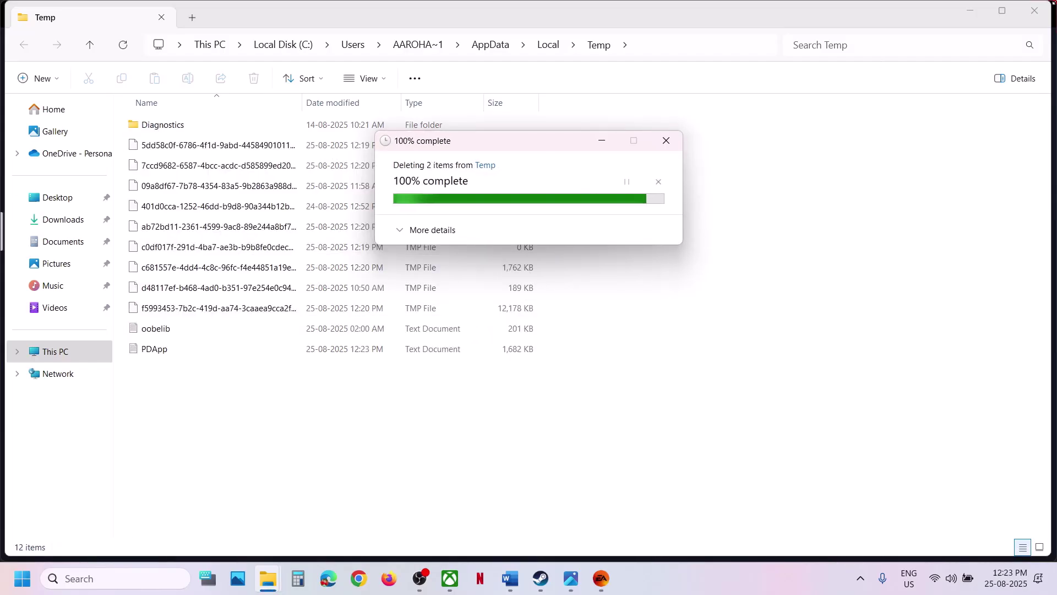
click(1035, 10)
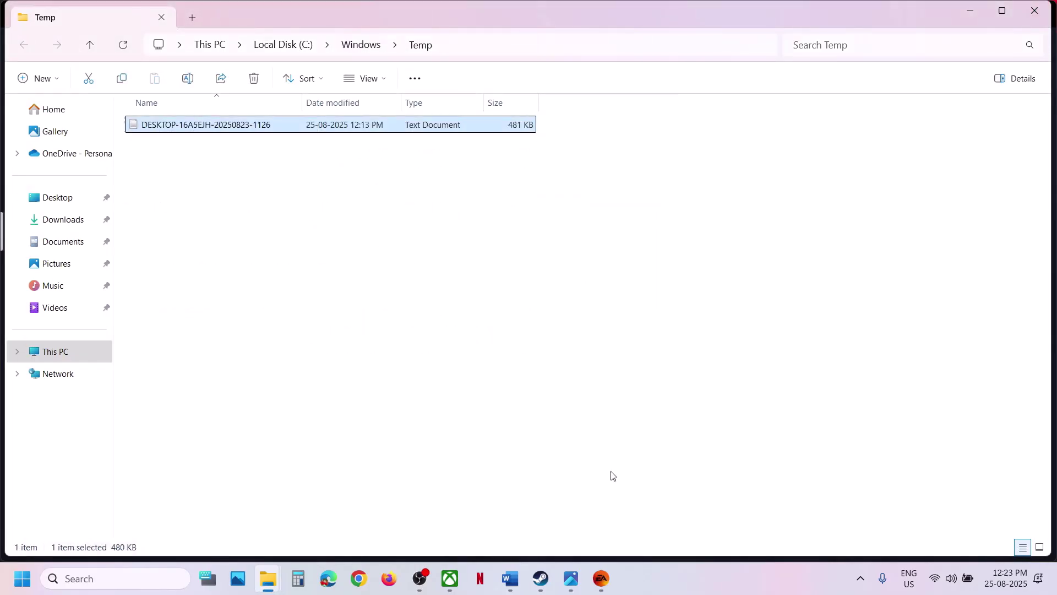
click(600, 579)
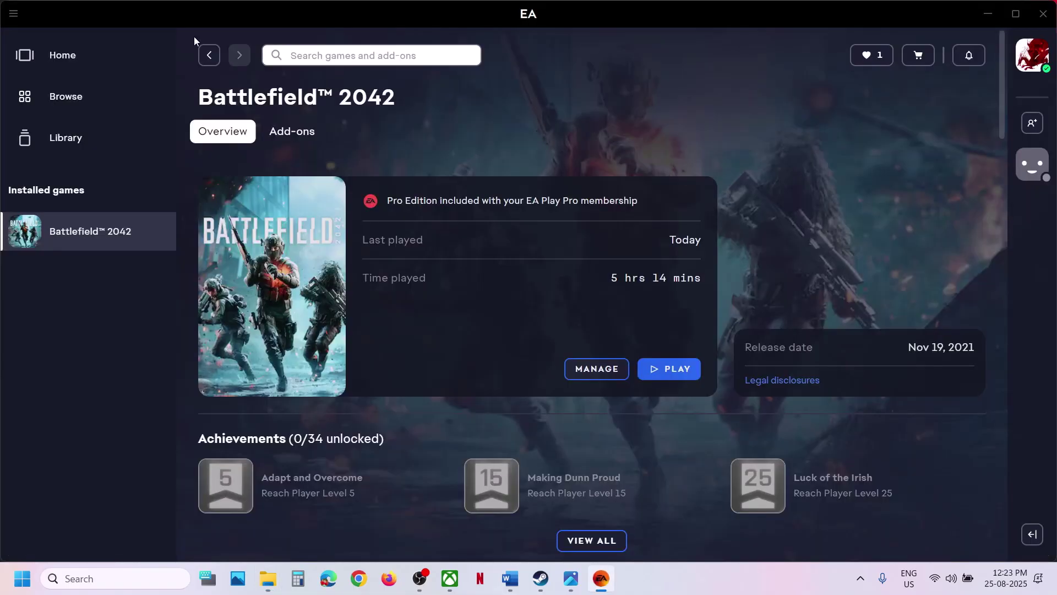
- Highlight the guide's Step 4 heading about repairing or verifying game files
click(14, 14)
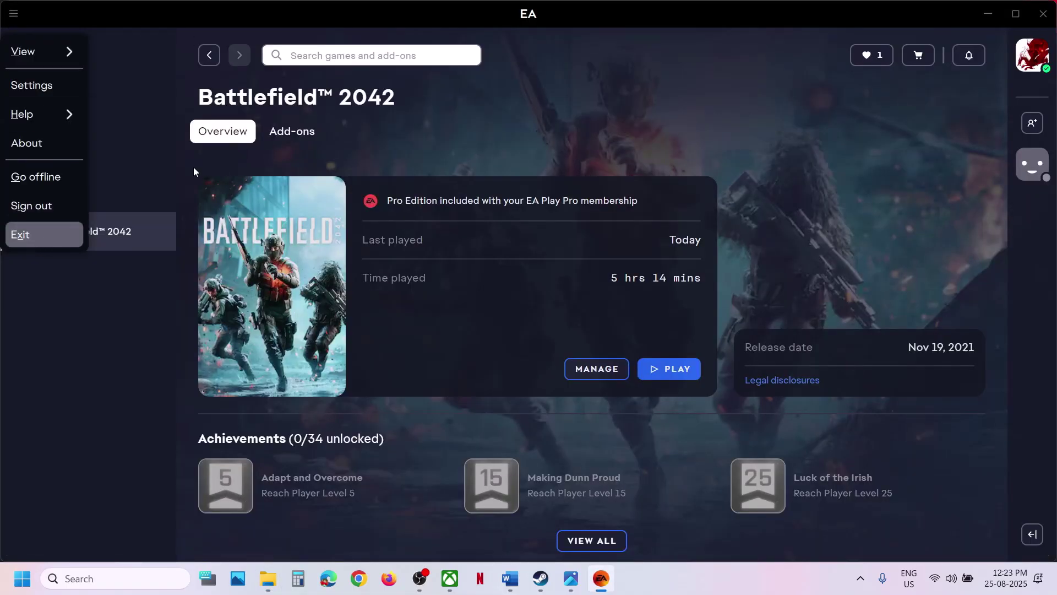
click(422, 117)
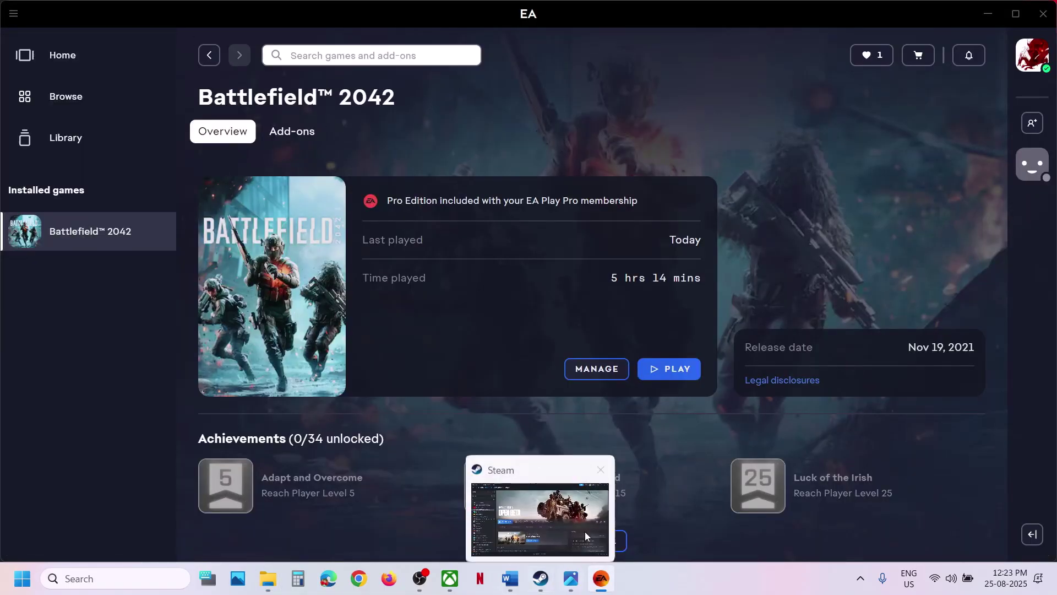
click(515, 578)
scroll(388, 280, down, 3)
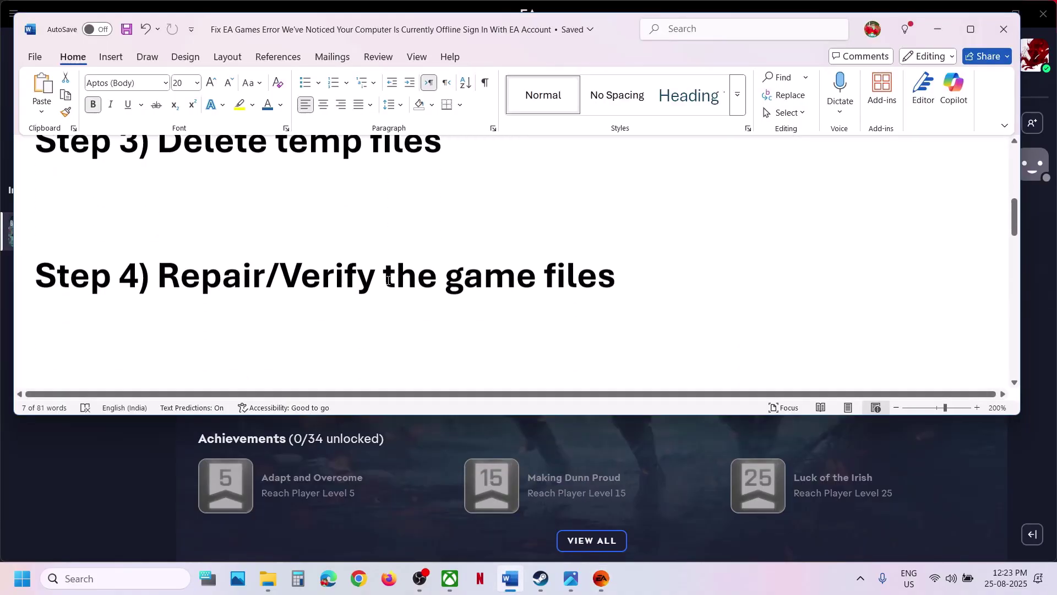
drag(235, 274, 608, 276)
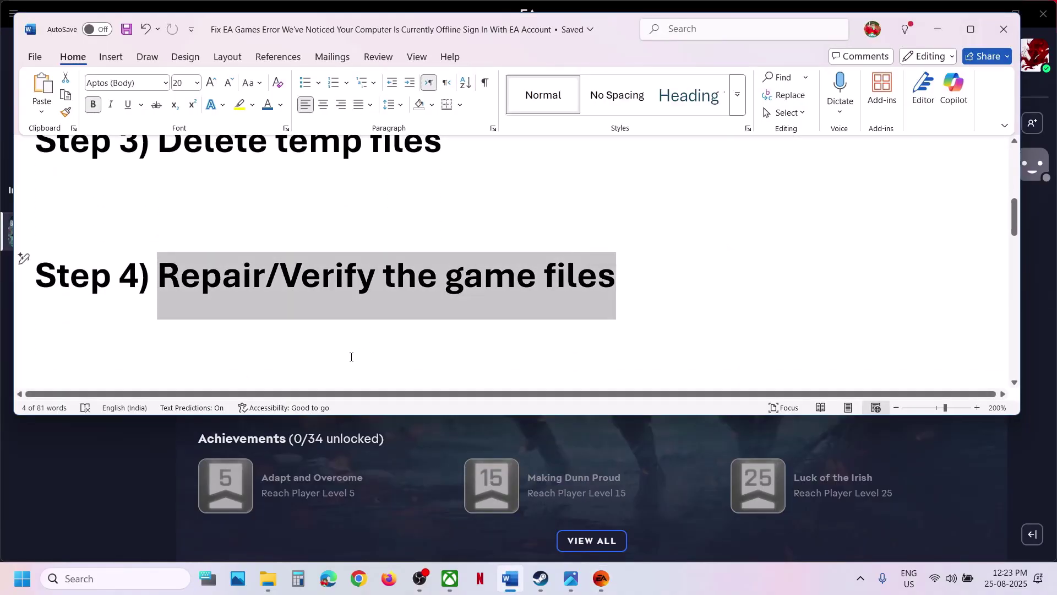
- Check Battlefield 2042's MANAGE options for Repair in the EA app
click(92, 507)
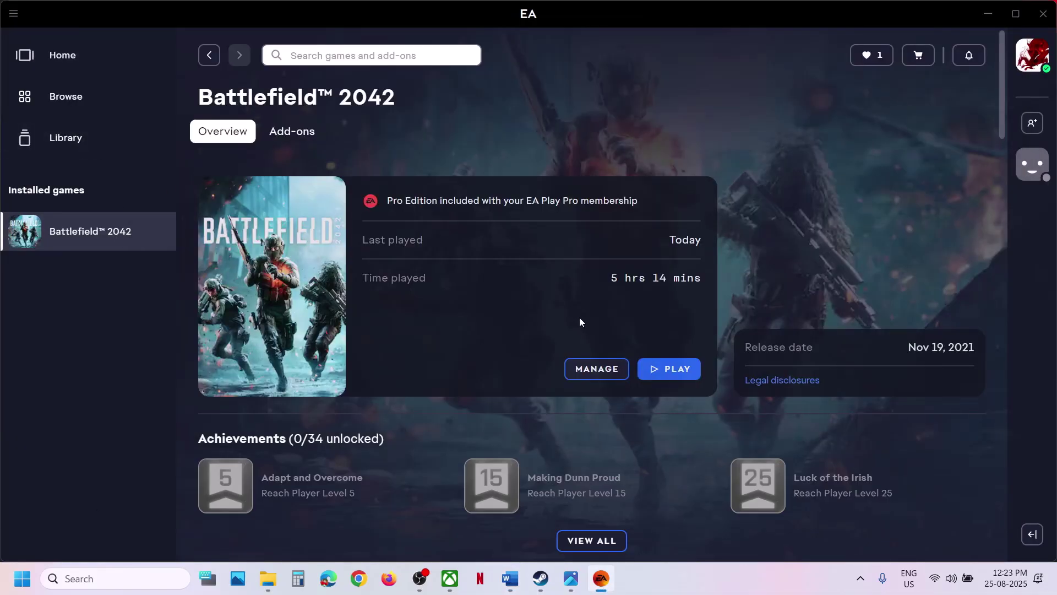
click(594, 370)
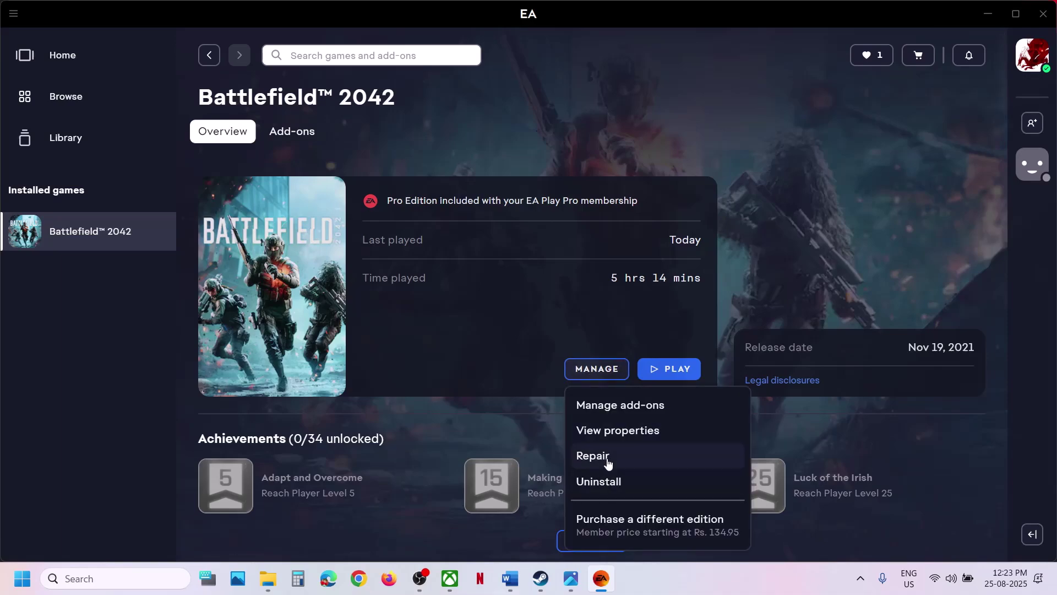
click(540, 578)
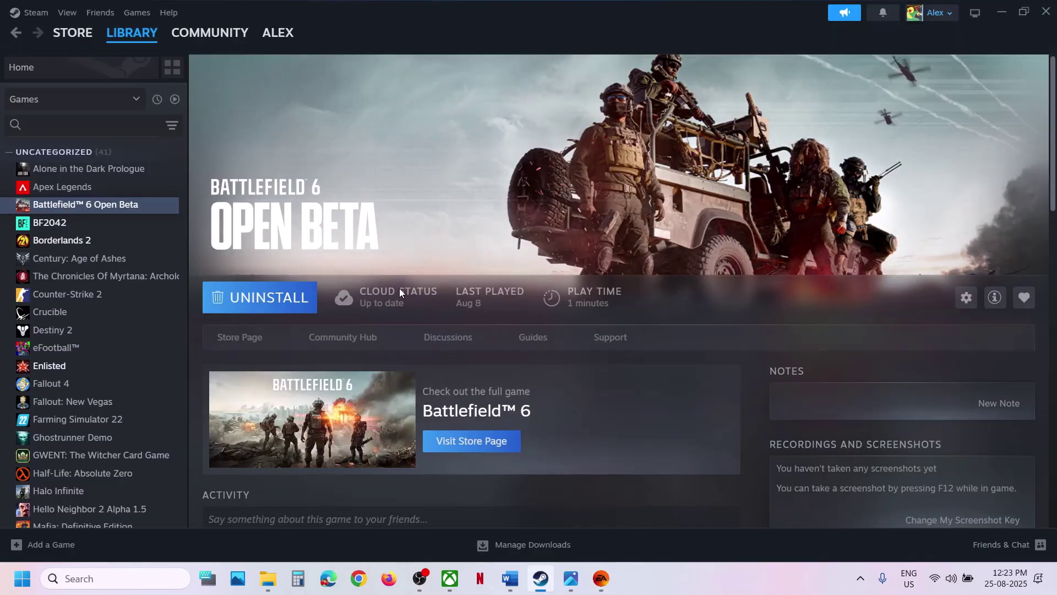
- Review the Installed Files verify option in Battlefield 6 Open Beta's Steam properties, then close it
right_click(119, 207)
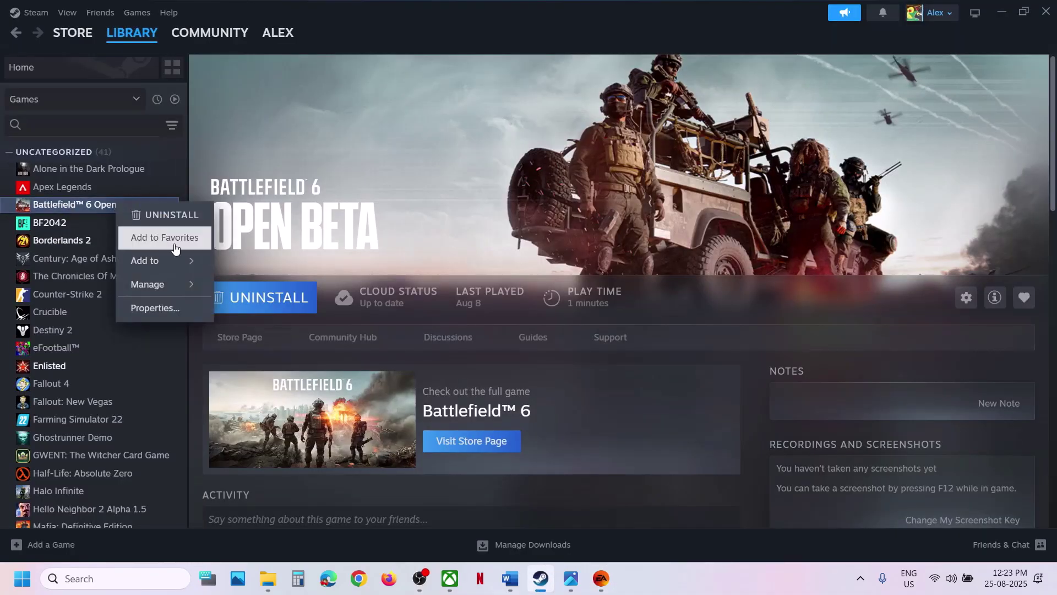
click(174, 312)
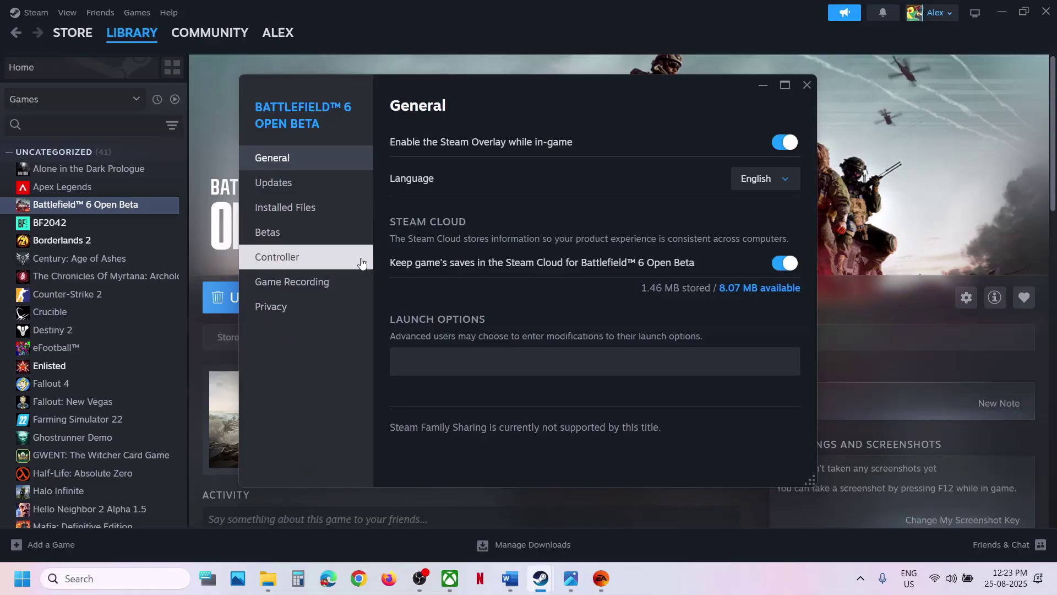
click(297, 207)
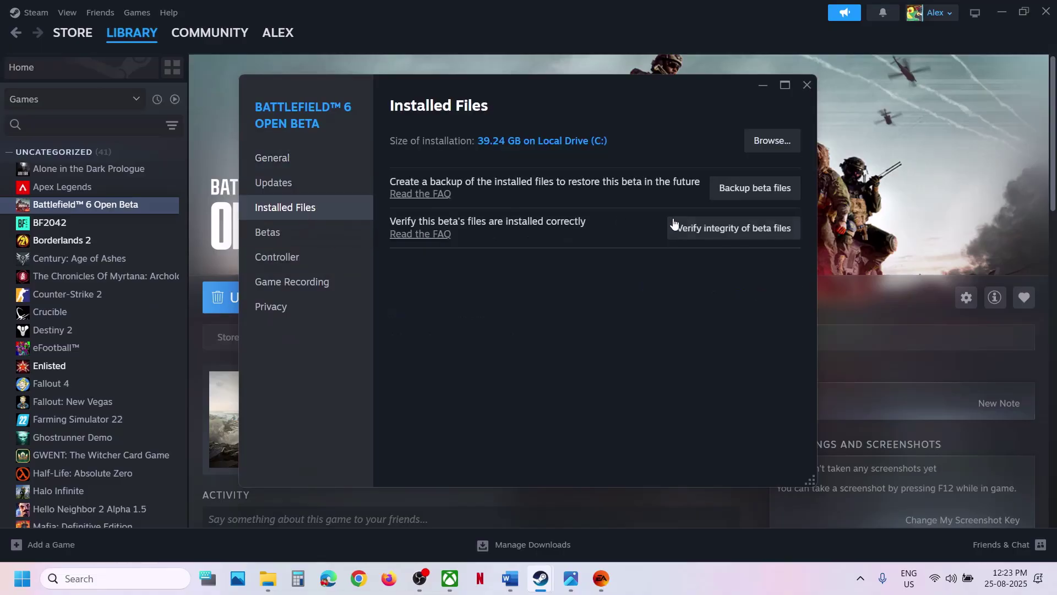
click(807, 85)
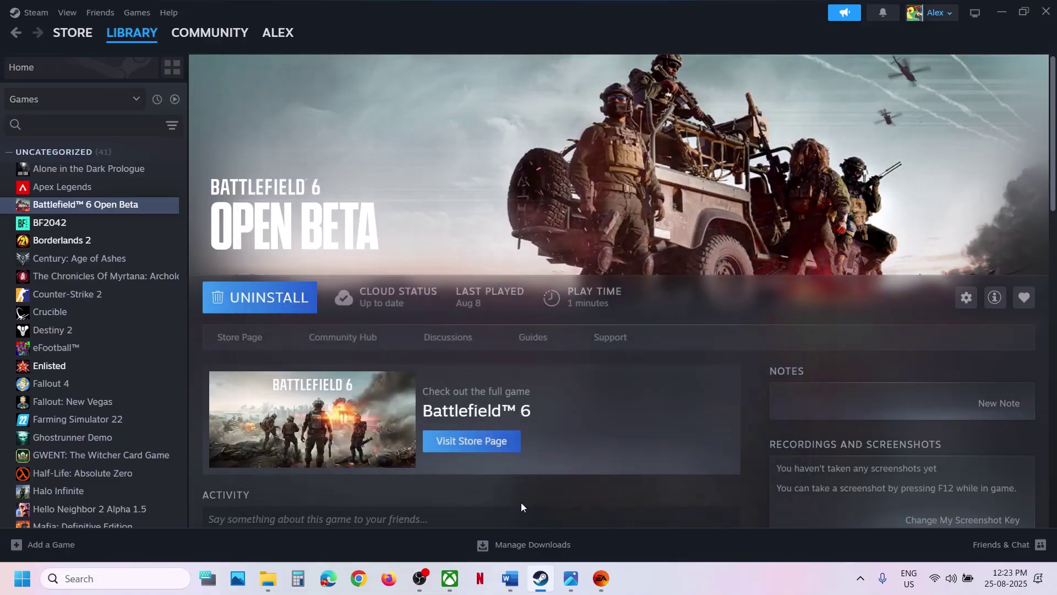
click(511, 579)
- Copy 'EA App' from the Step 5 'Repair EA App' heading and show a new Chrome tab
scroll(375, 320, down, 3)
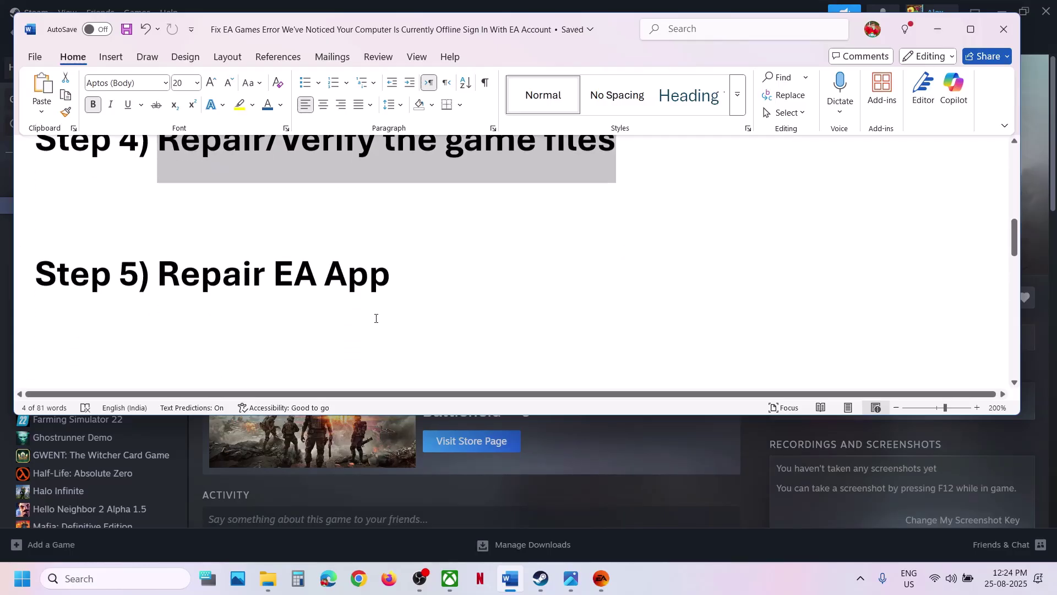
drag(203, 288, 434, 267)
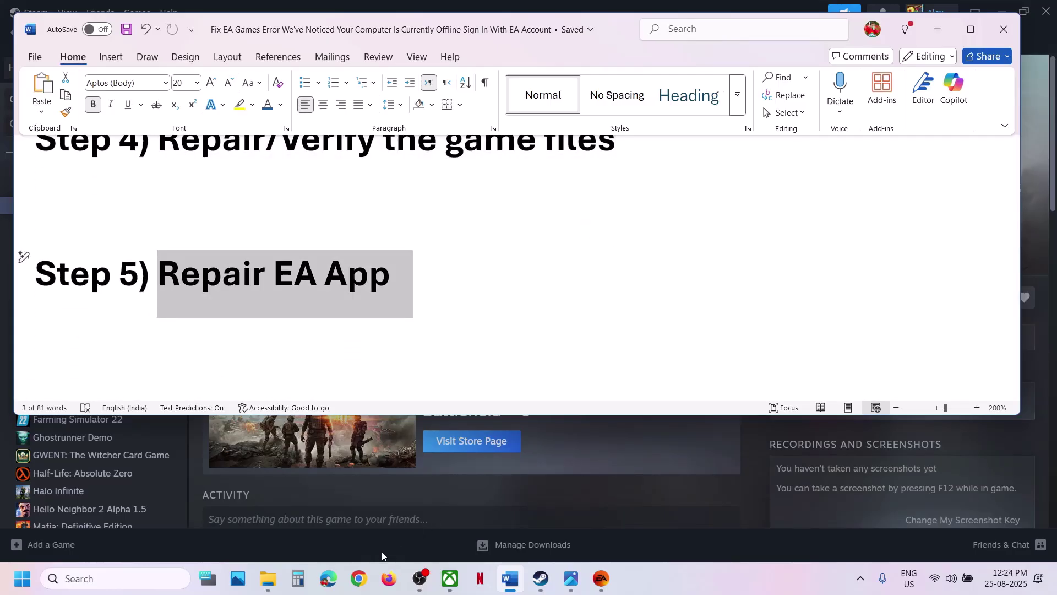
click(359, 581)
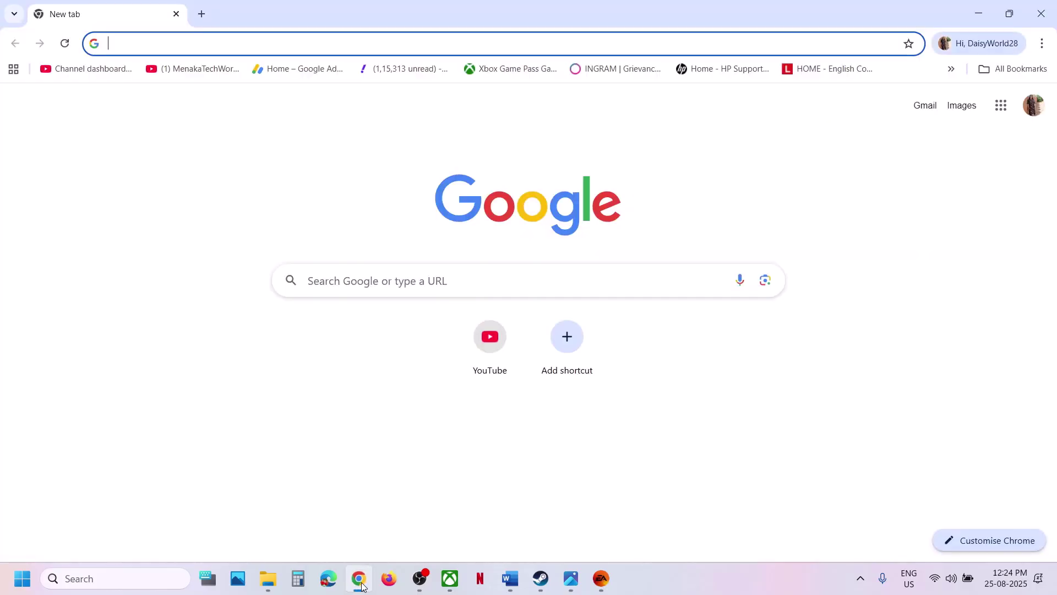
click(360, 585)
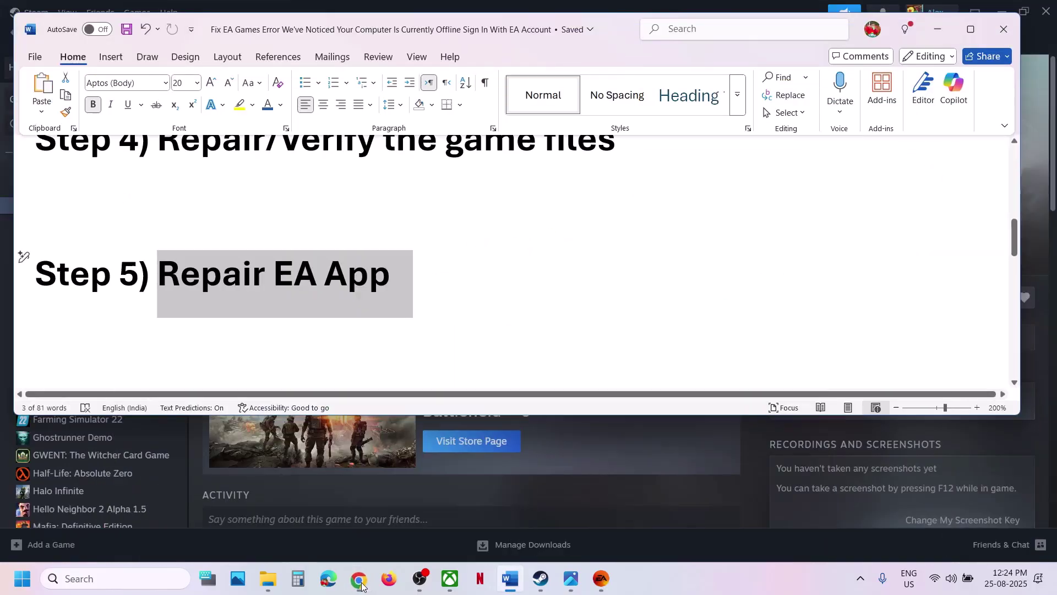
click(399, 296)
drag(406, 271, 285, 267)
key(ctrl+c)
click(357, 573)
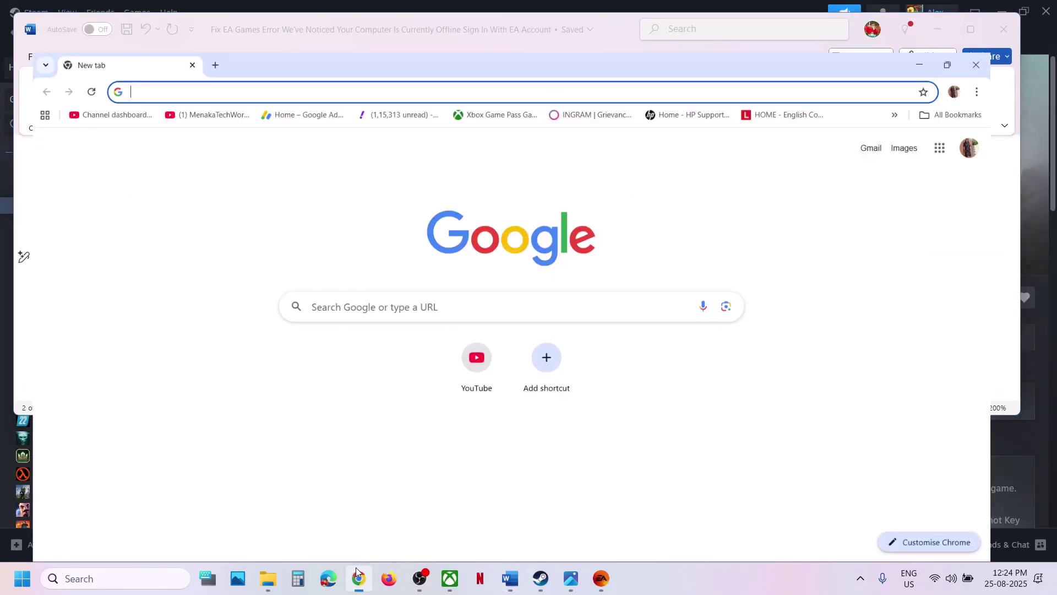
- Search 'EA App', open ea.com, and download the Windows EA app installer
key(ctrl+v)
key(Return)
click(271, 237)
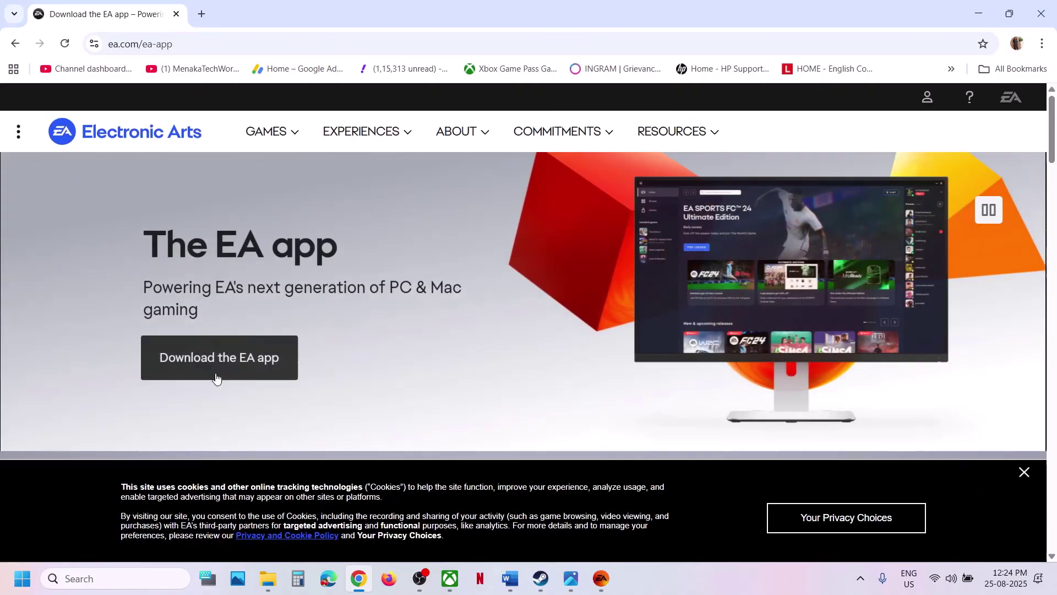
click(244, 368)
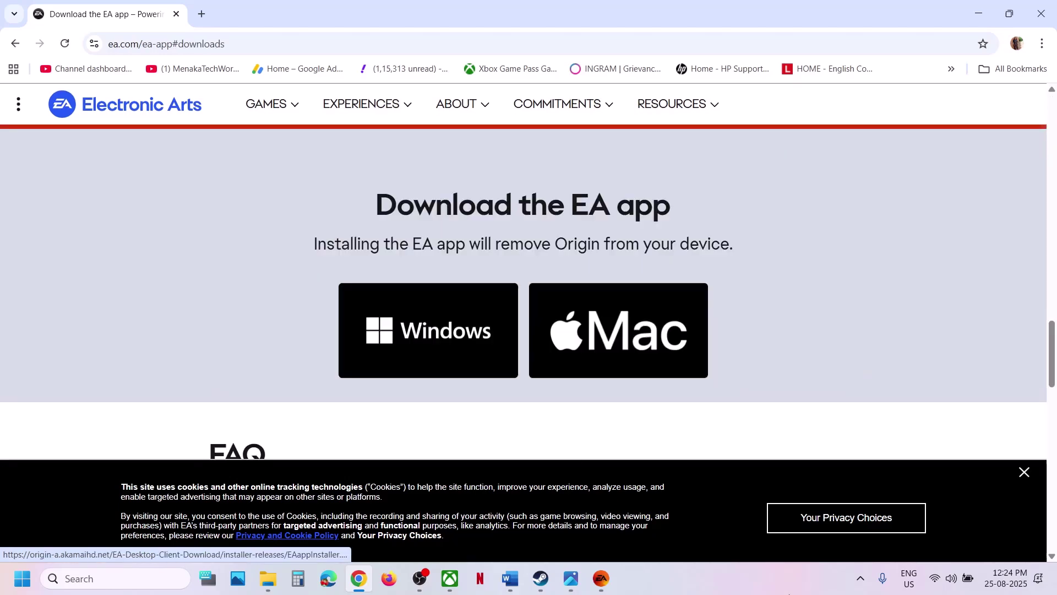
click(439, 347)
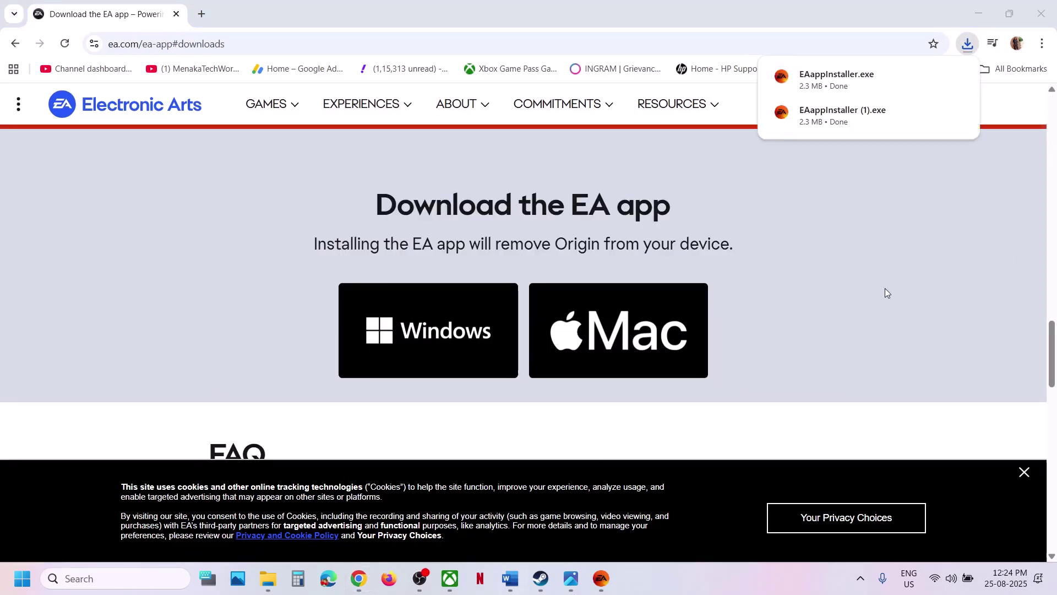
- Run EAappInstaller.exe, choose Repair and approve the UAC prompt, then return to the guide's Step 6
click(837, 80)
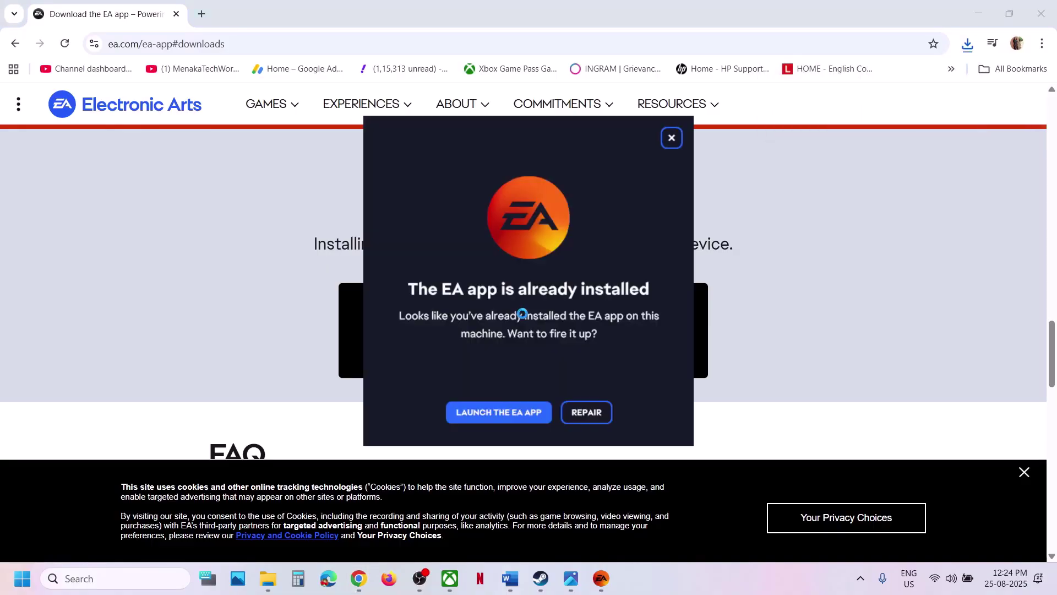
click(594, 412)
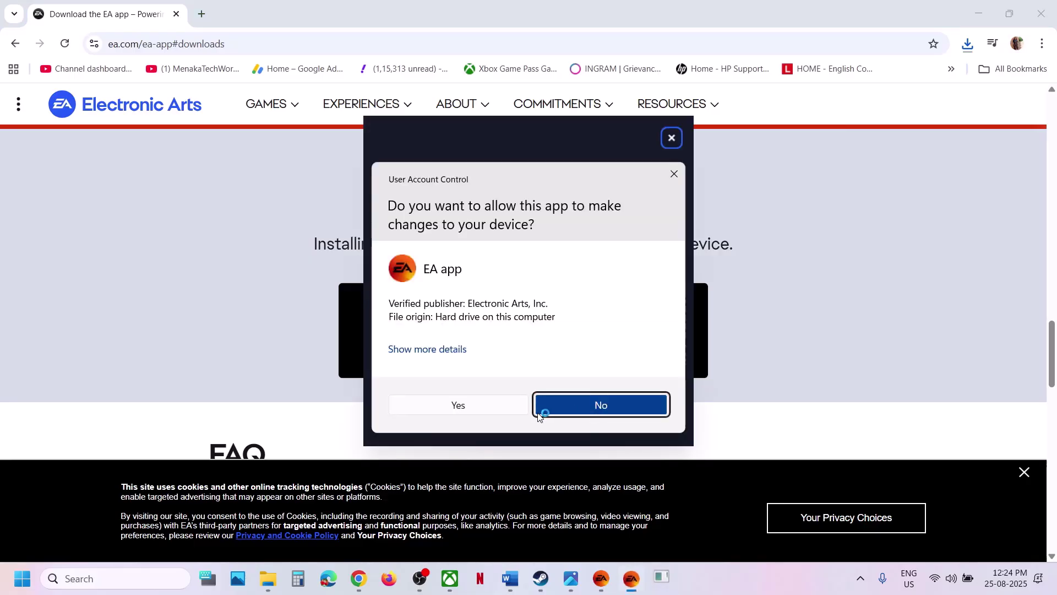
click(458, 406)
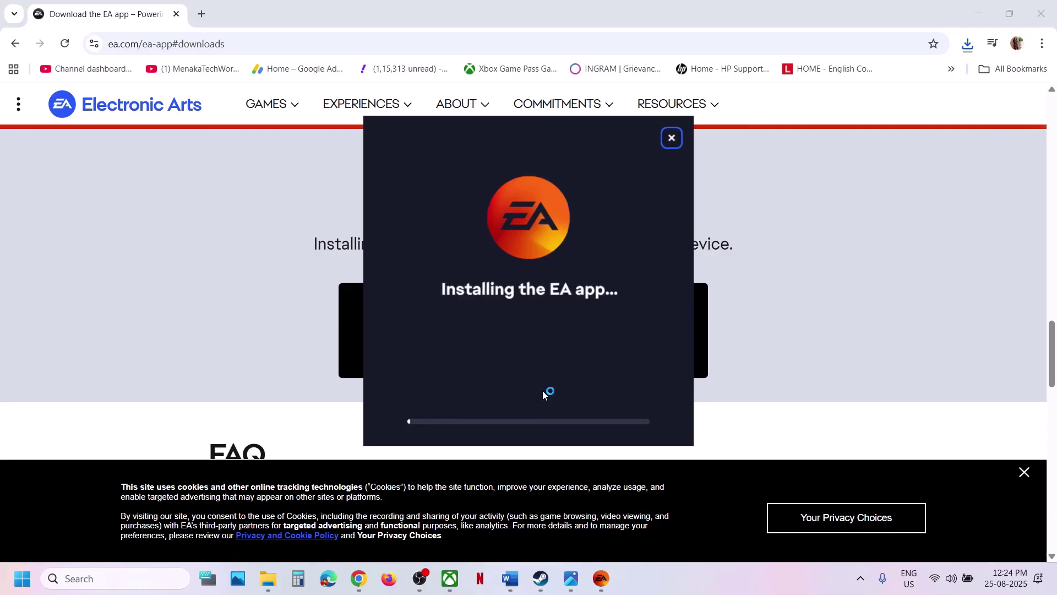
click(510, 578)
scroll(355, 284, down, 3)
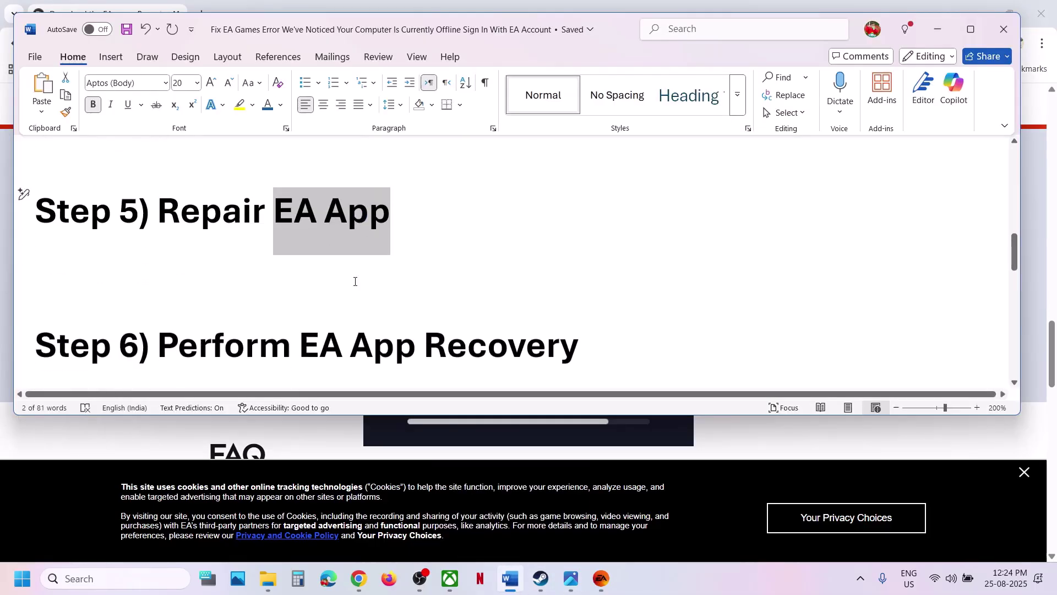
- Highlight the 'Perform EA App Recovery' heading, search 'ea' and check the EA app installation progress
drag(185, 285, 551, 278)
click(552, 278)
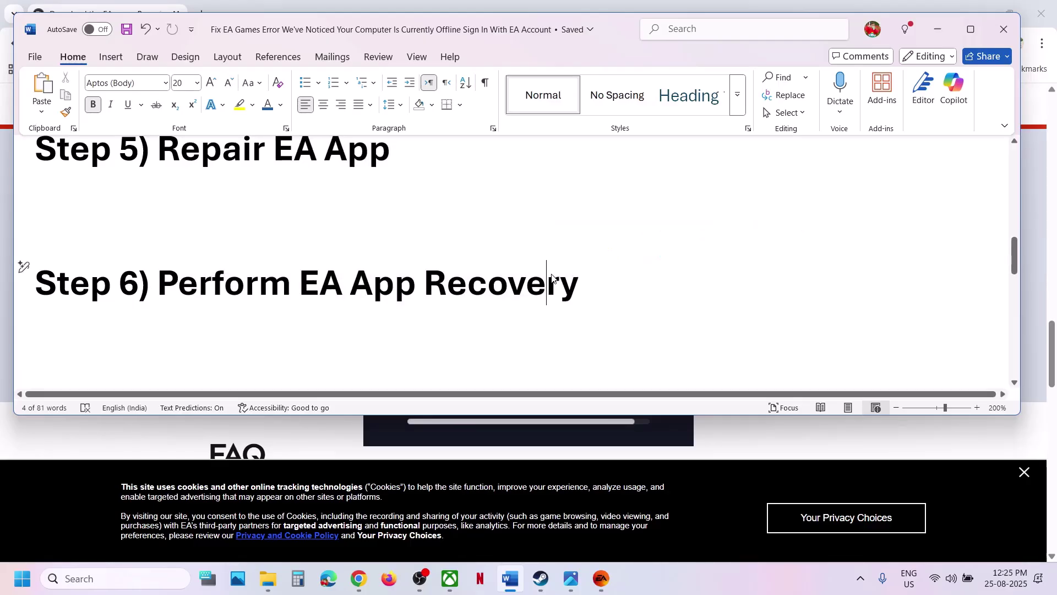
click(111, 579)
text(a)
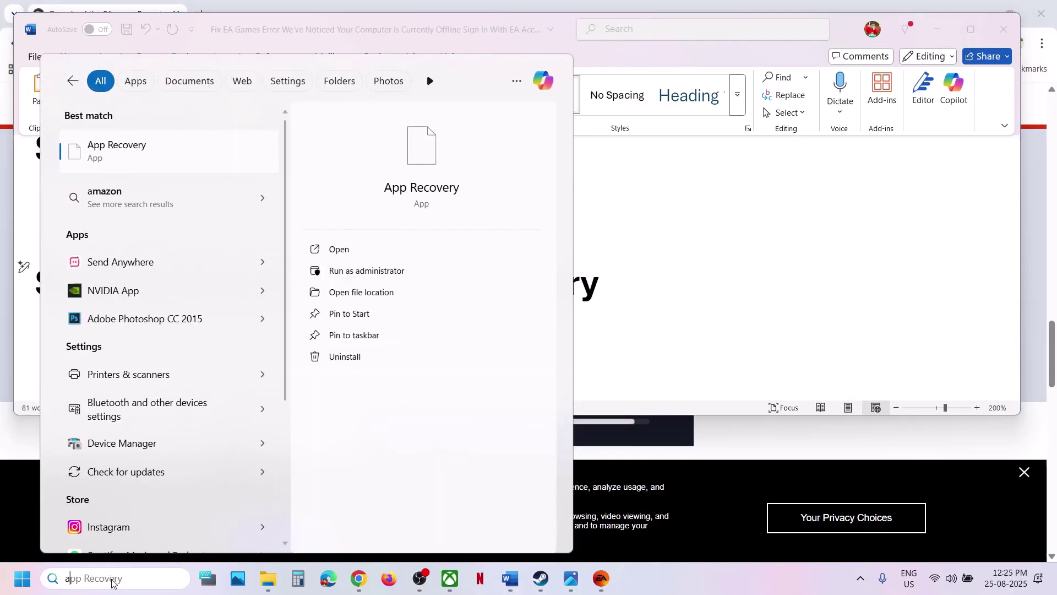
key(BackSpace)
text(ea)
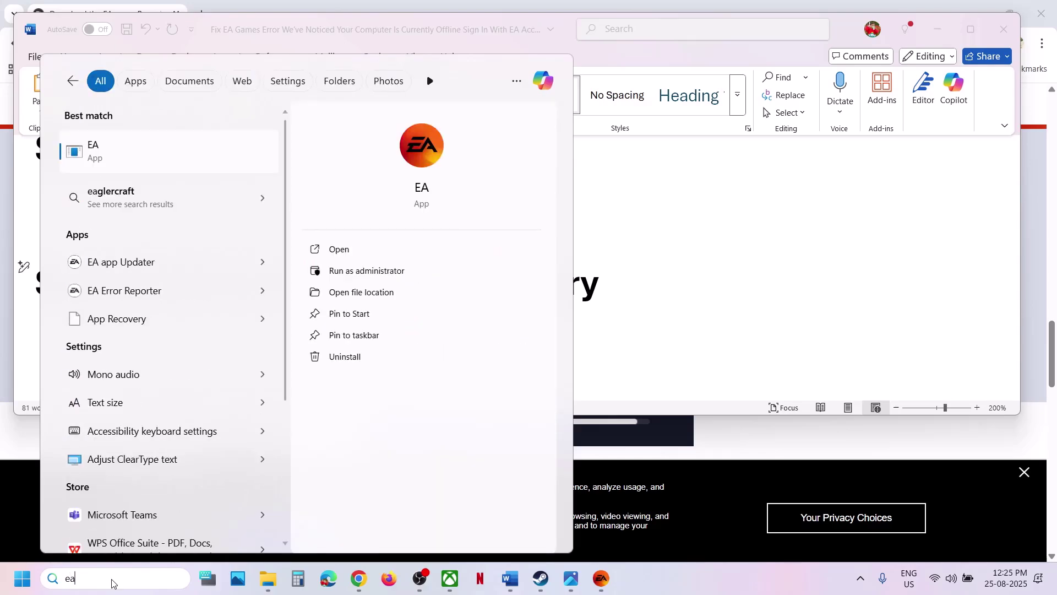
click(601, 578)
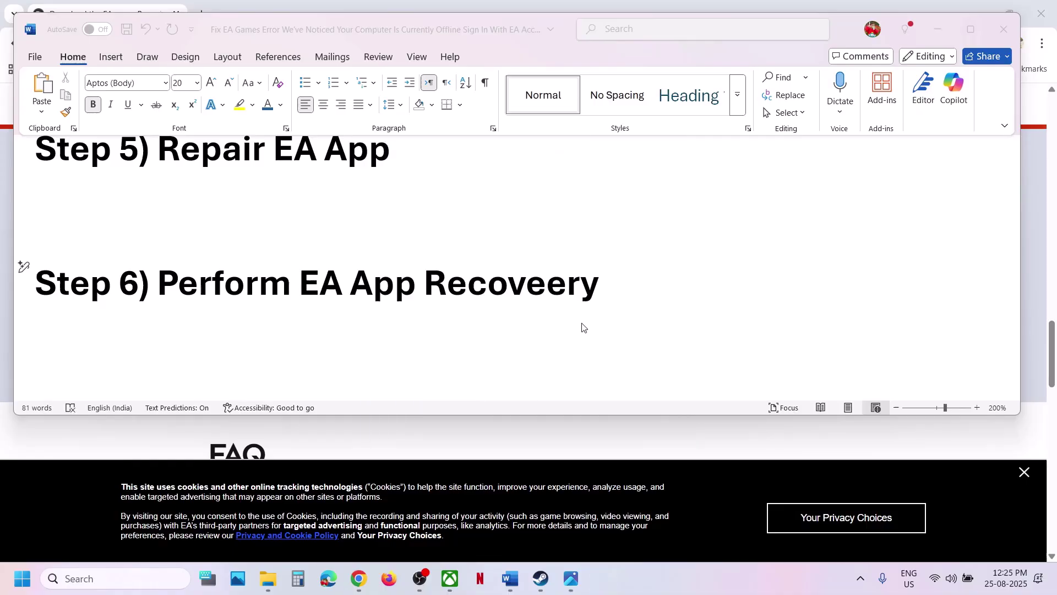
- Search 'ea' again and open the EA shortcut's file location in File Explorer
click(125, 585)
text(ea)
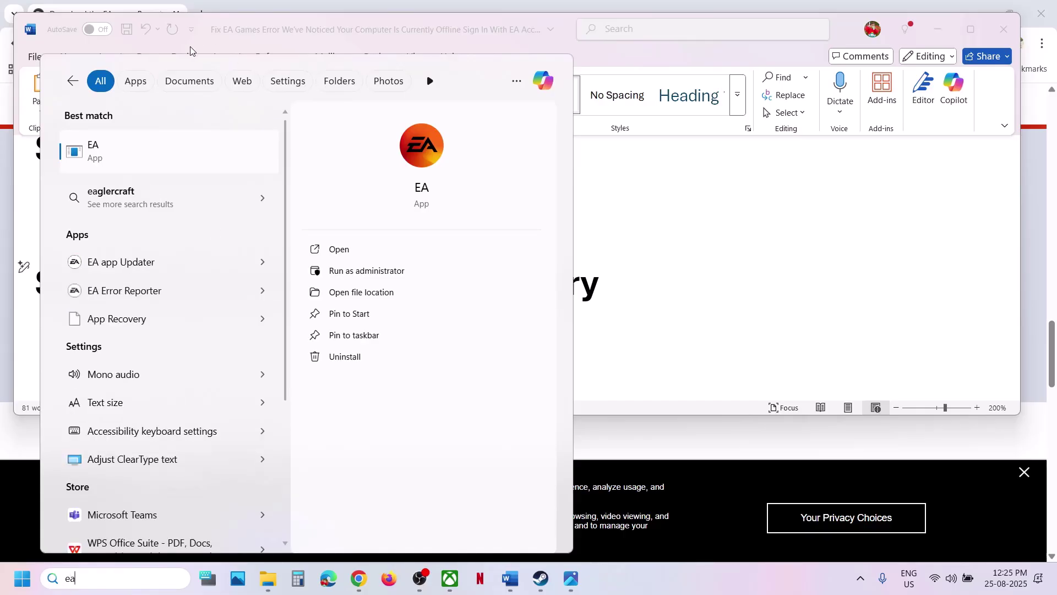
right_click(138, 150)
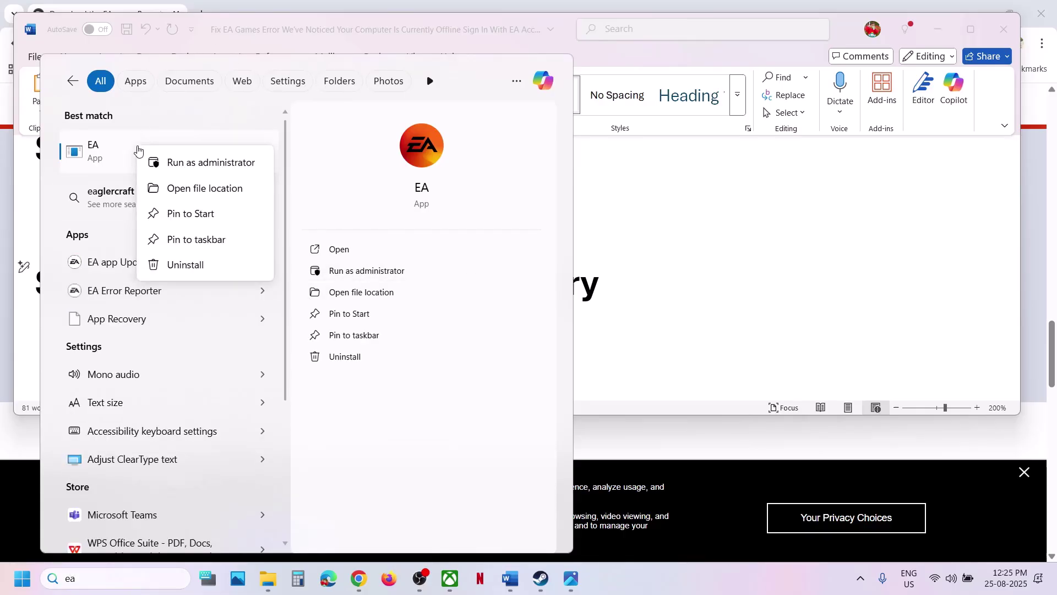
click(215, 196)
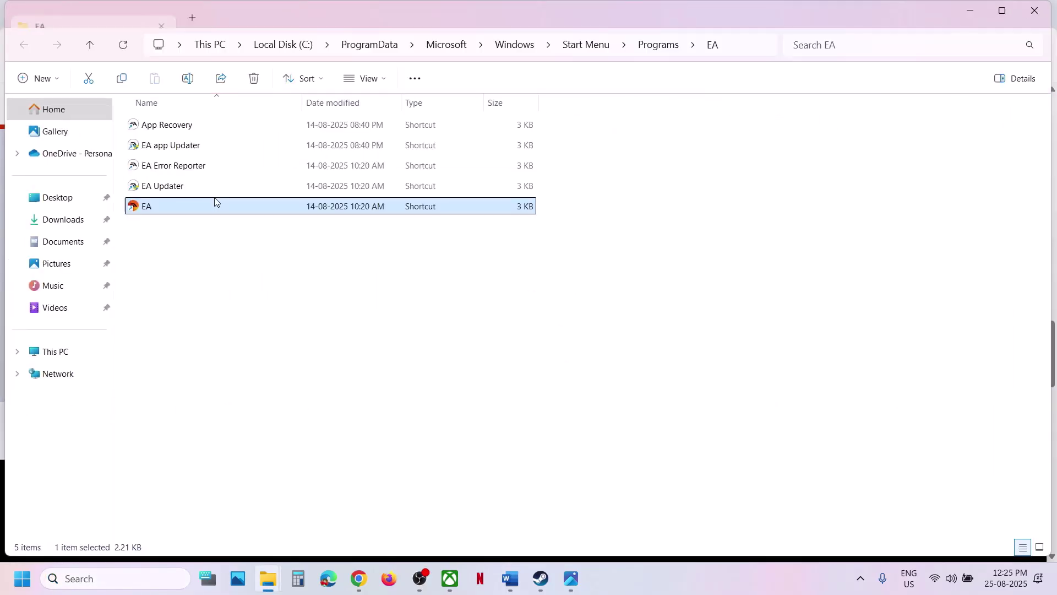
- Run App Recovery as administrator, approve the prompt and clear the EA app cache
click(167, 128)
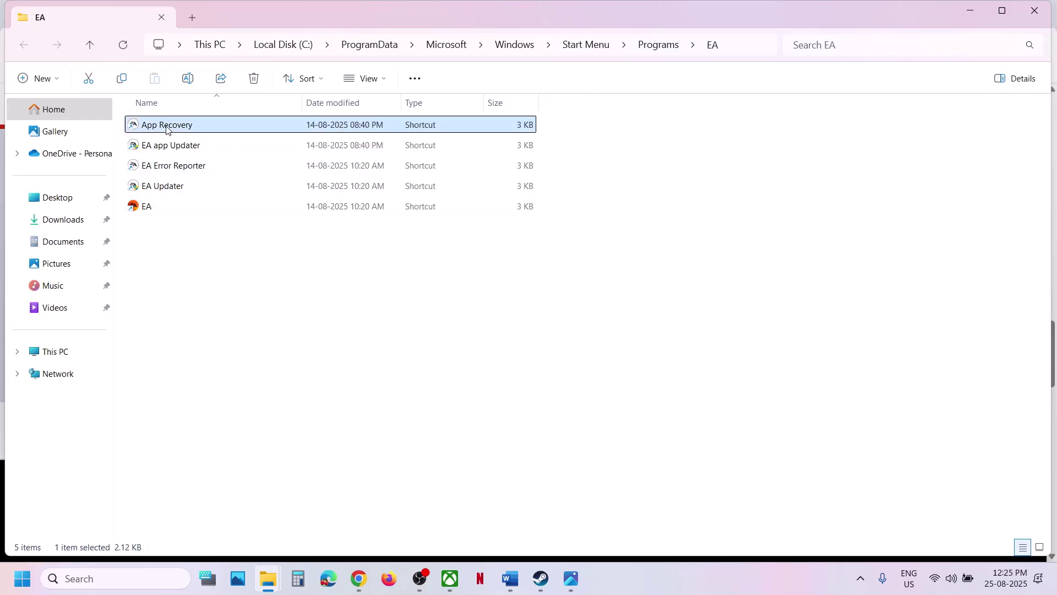
right_click(191, 138)
click(232, 246)
click(447, 433)
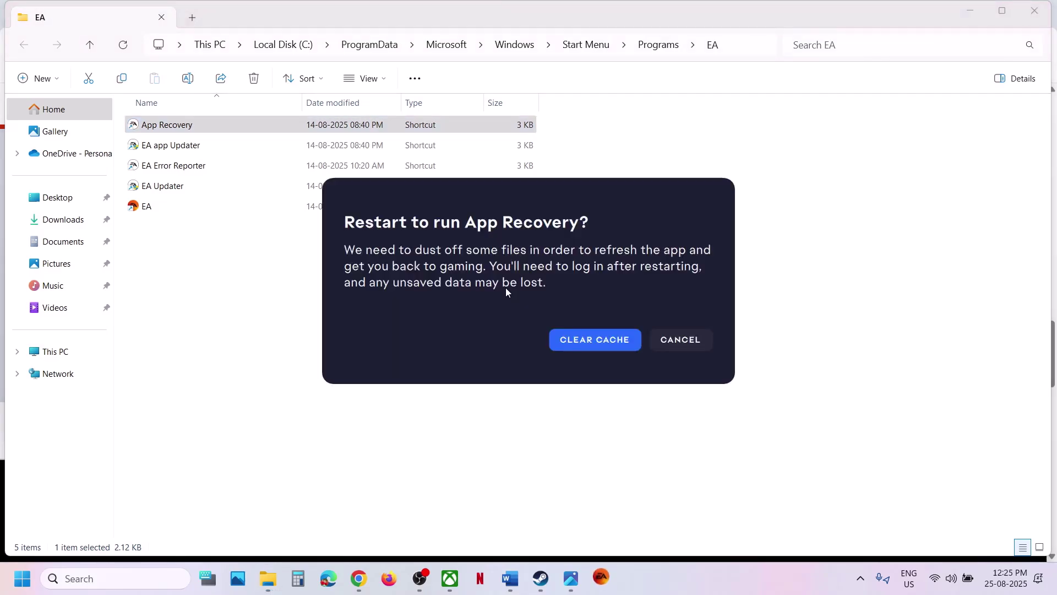
click(590, 340)
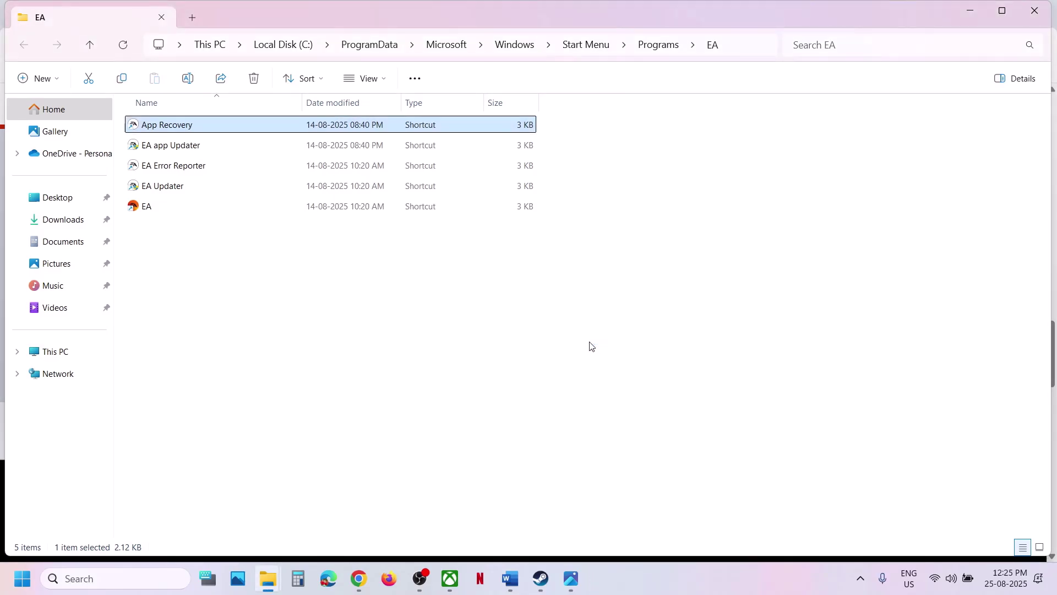
- Bring the Word guide back at Step 7 and maximize its window
click(510, 578)
scroll(364, 353, down, 5)
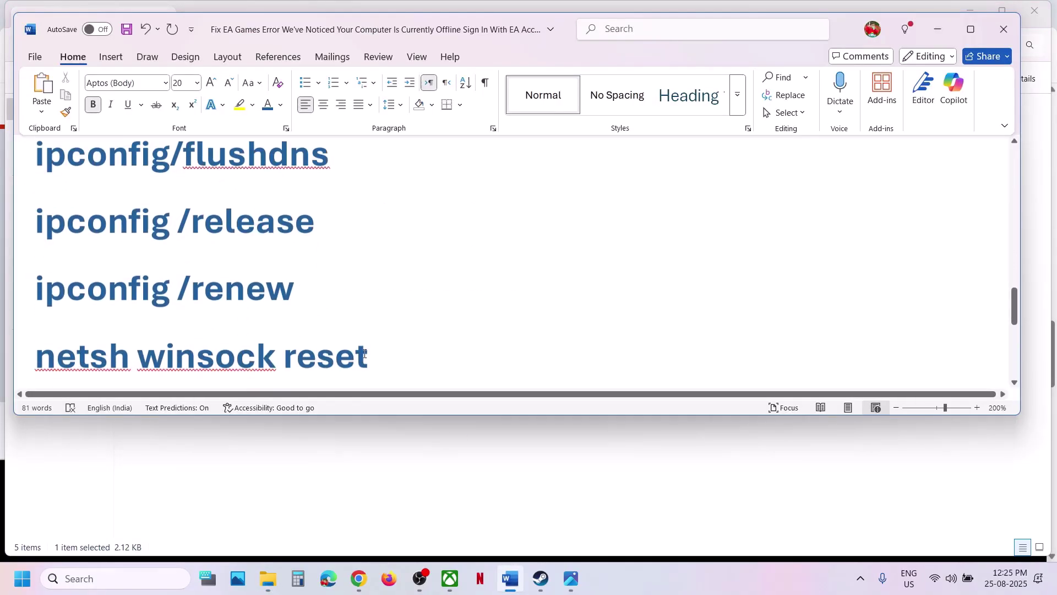
scroll(361, 354, up, 2)
click(971, 29)
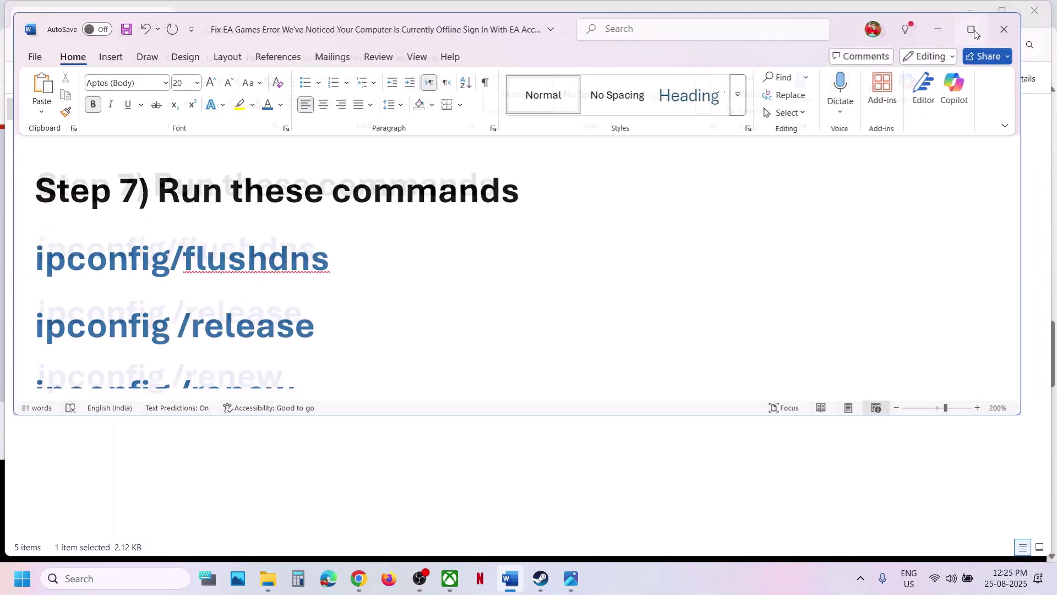
- Search 'cmd' and launch Command Prompt as administrator, approving the UAC prompt
click(145, 578)
text(cmd)
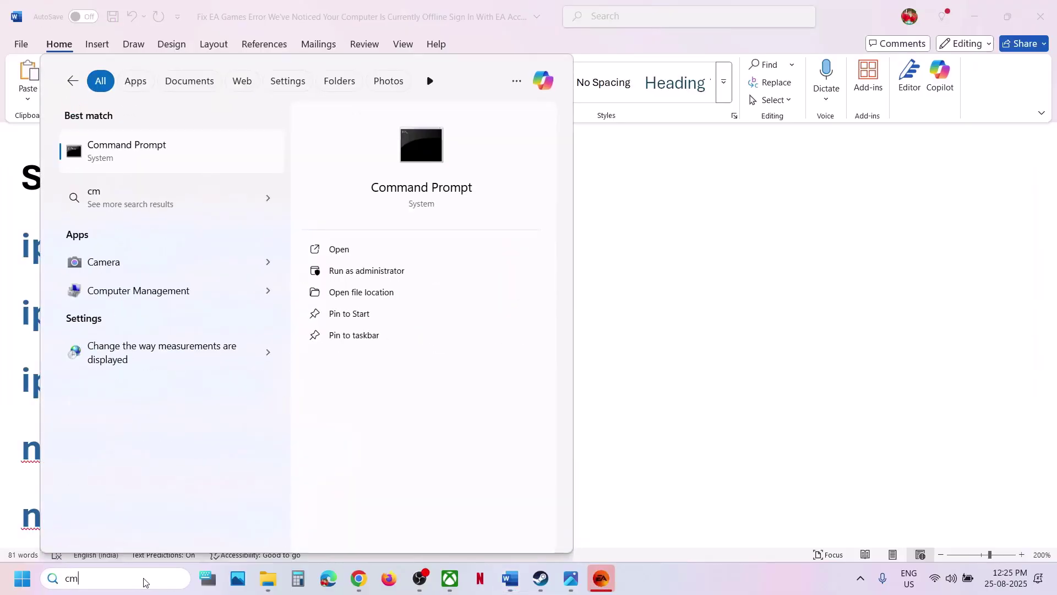
right_click(162, 158)
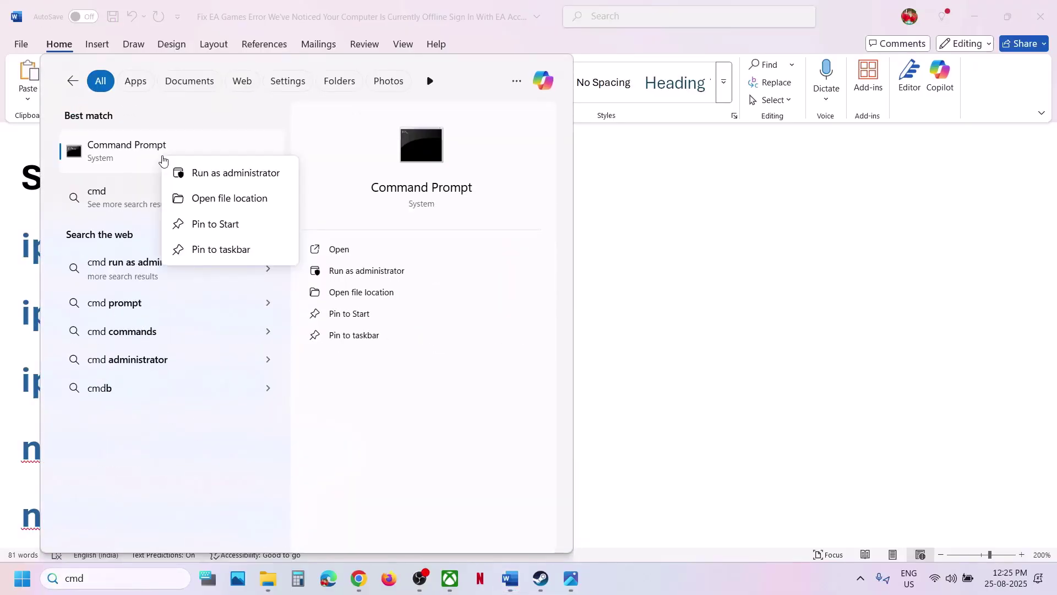
click(223, 174)
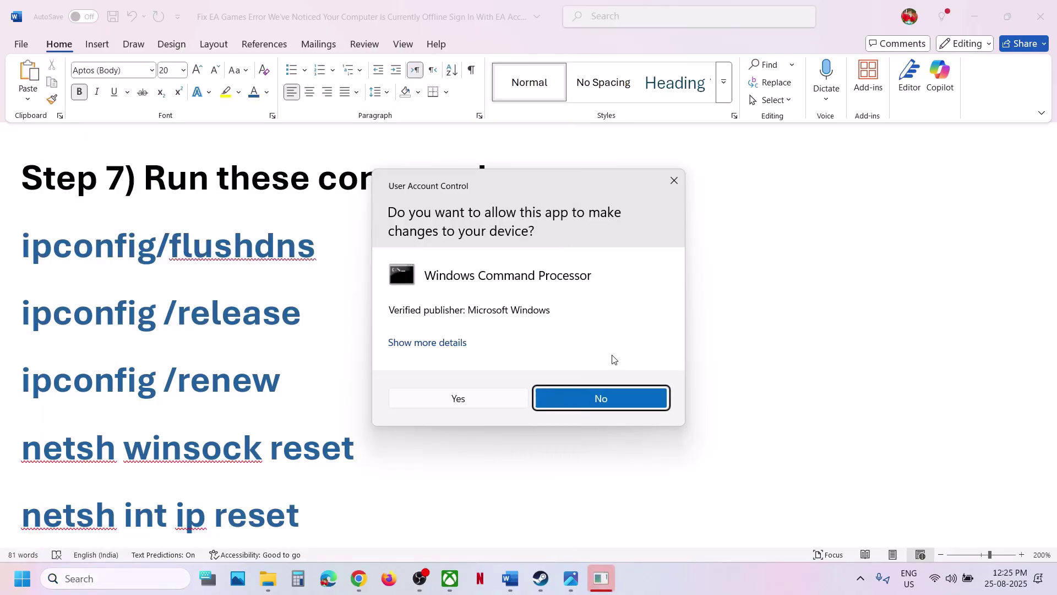
click(468, 398)
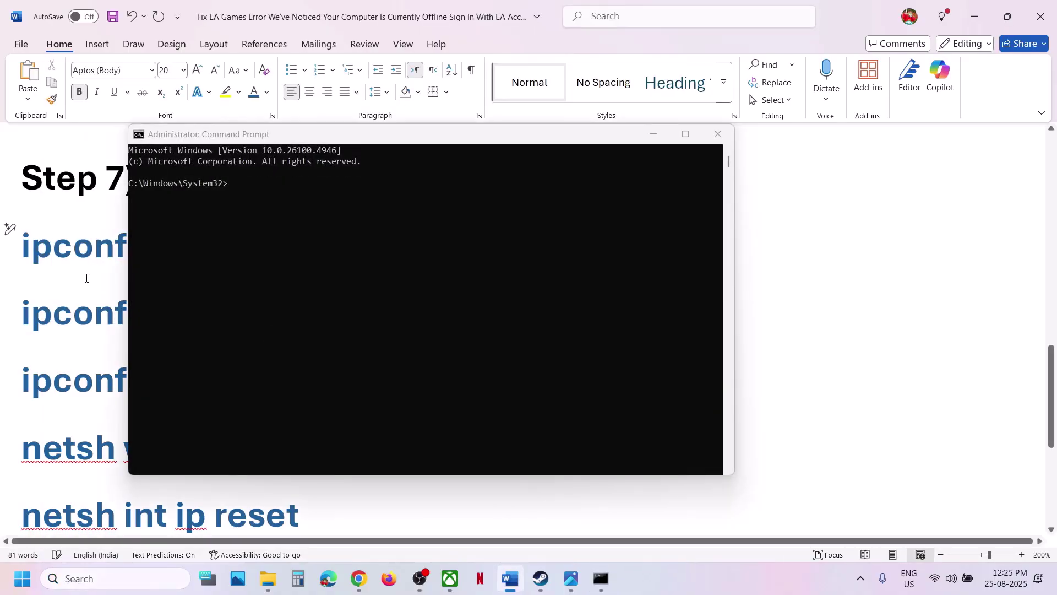
- Run ipconfig/flushdns in the admin Command Prompt
double_click(88, 255)
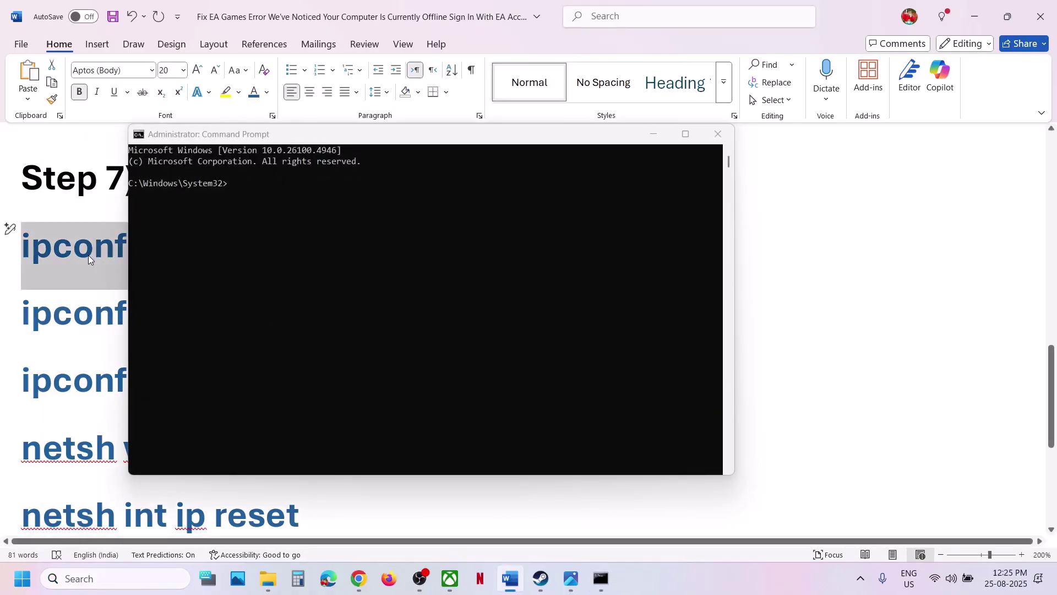
click(379, 246)
text(ipconfig/flushdns)
key(Return)
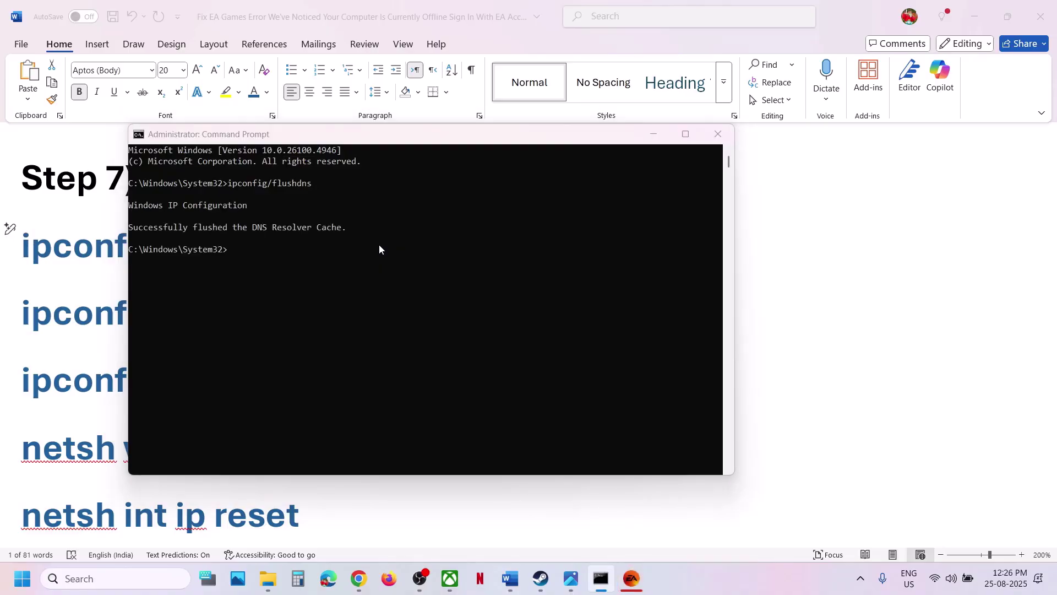
key(alt+Tab)
- Copy and run ipconfig /release and ipconfig /renew from the guide
triple_click(175, 308)
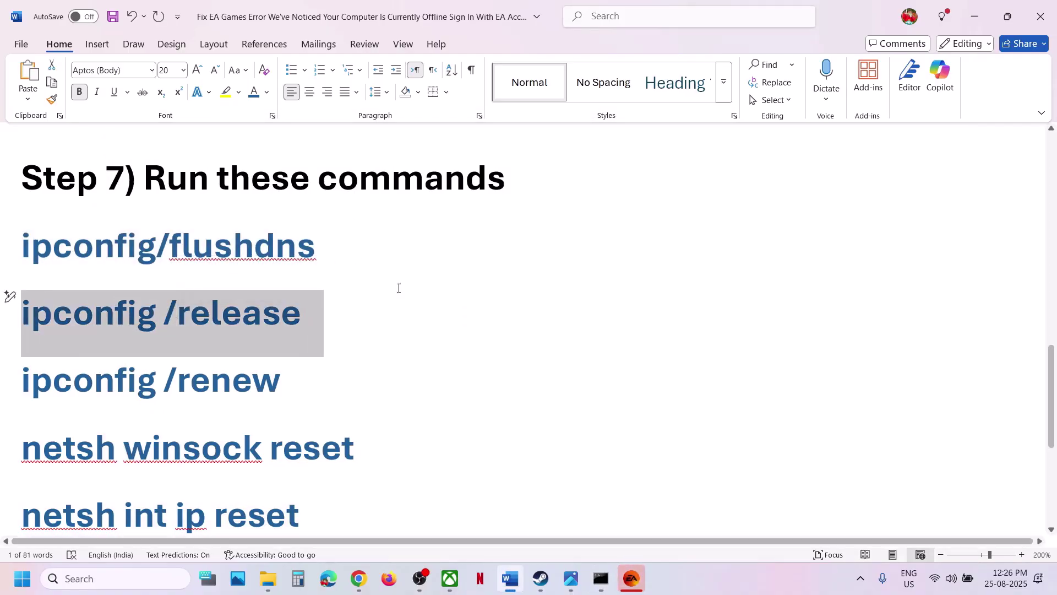
key(alt+Tab)
text(ipconfig /release)
key(Return)
key(alt+Tab)
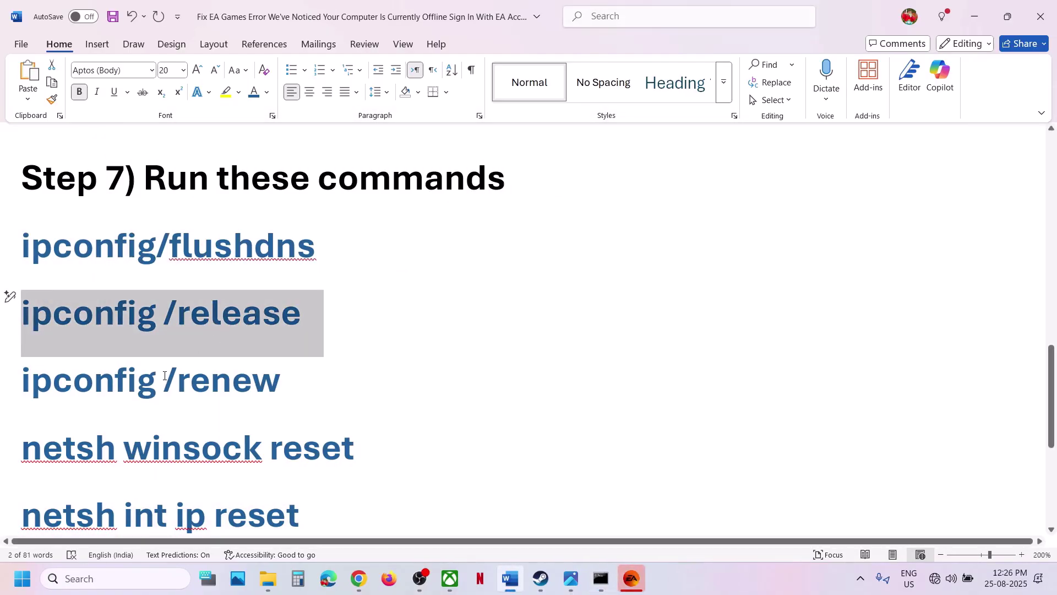
click(164, 378)
triple_click(164, 378)
key(ctrl+c)
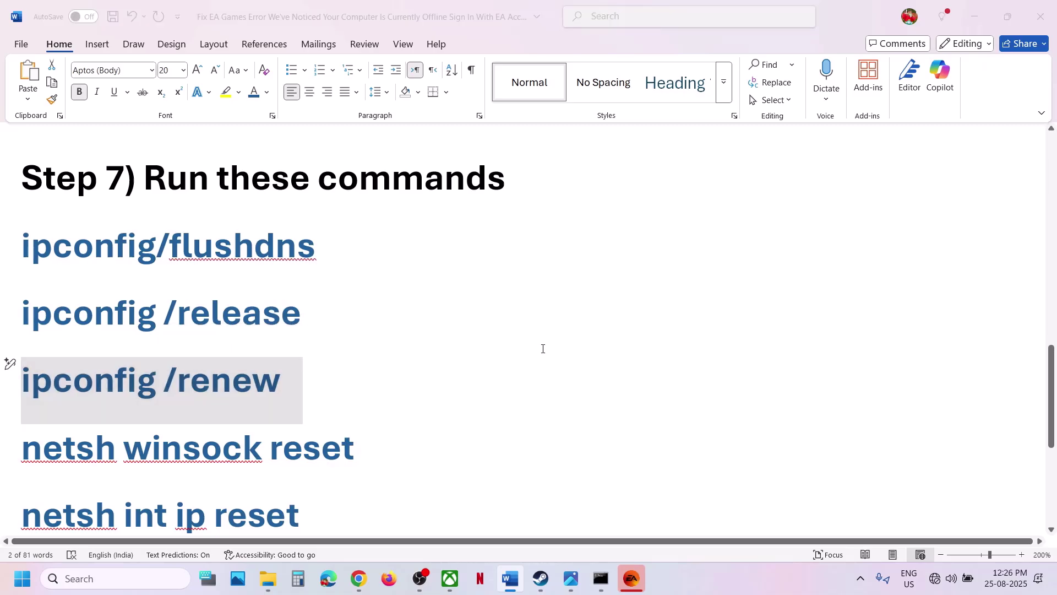
key(alt+Tab)
key(ctrl+v)
key(Return)
key(alt+Tab)
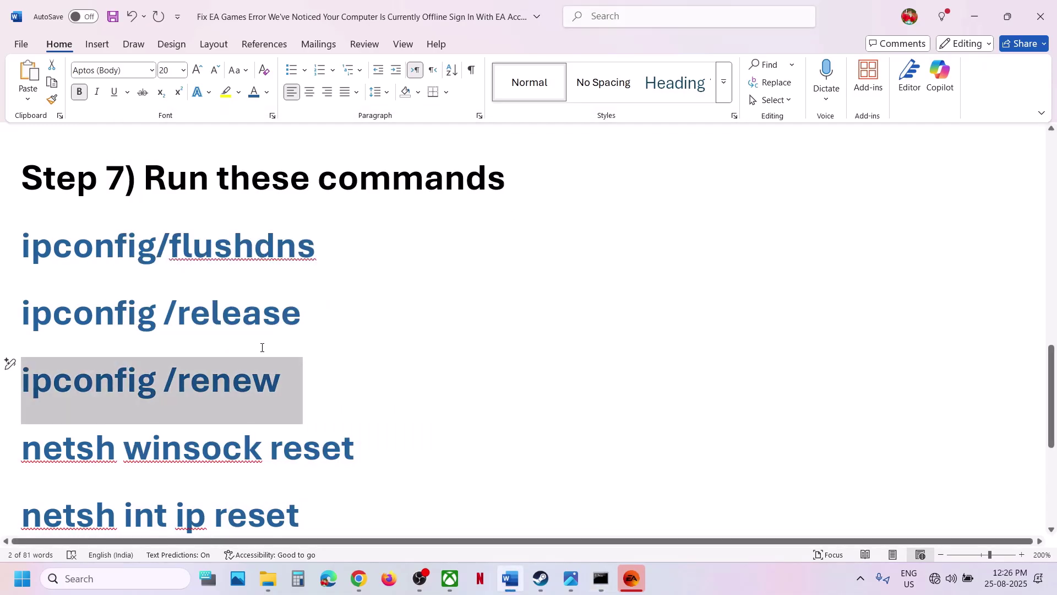
- Copy and run netsh winsock reset in the console
scroll(259, 347, down, 2)
double_click(210, 333)
triple_click(210, 334)
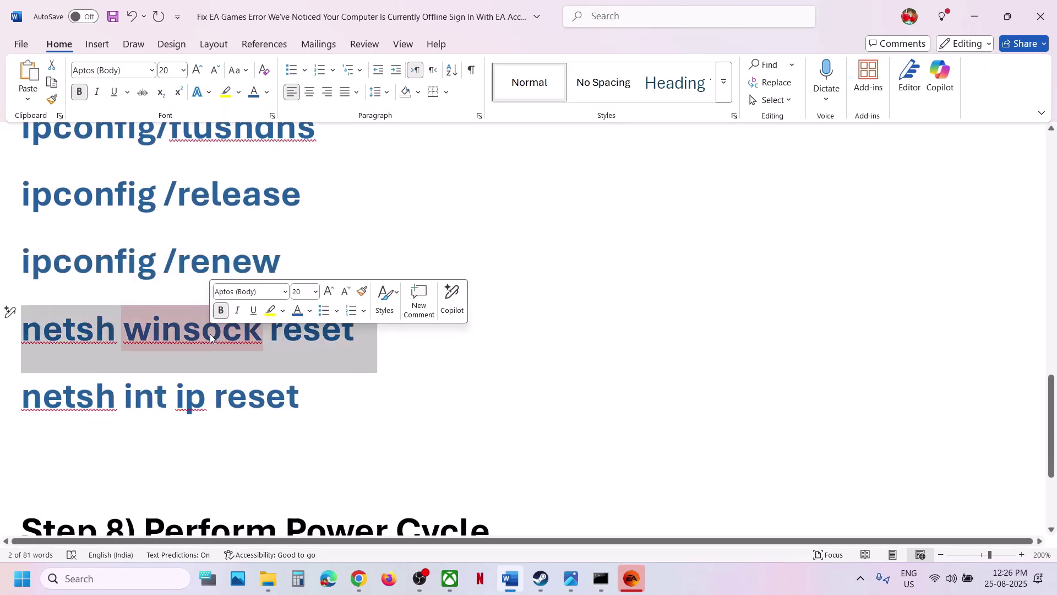
key(ctrl+c)
key(alt+Tab)
key(ctrl+v)
key(Return)
key(alt+Tab)
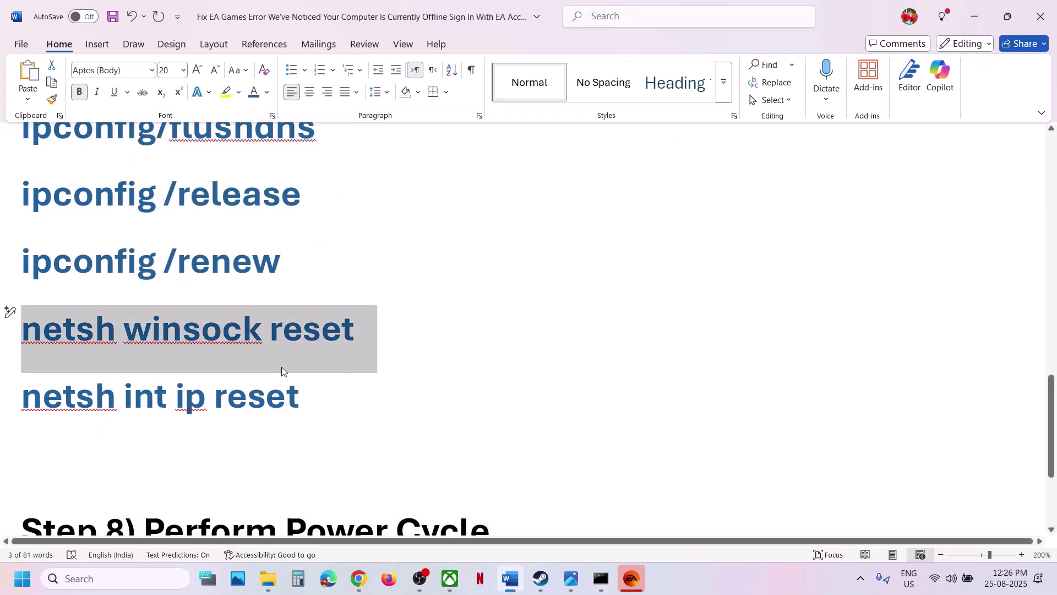
- Run netsh int ip reset, then close the Command Prompt window
double_click(241, 392)
triple_click(241, 393)
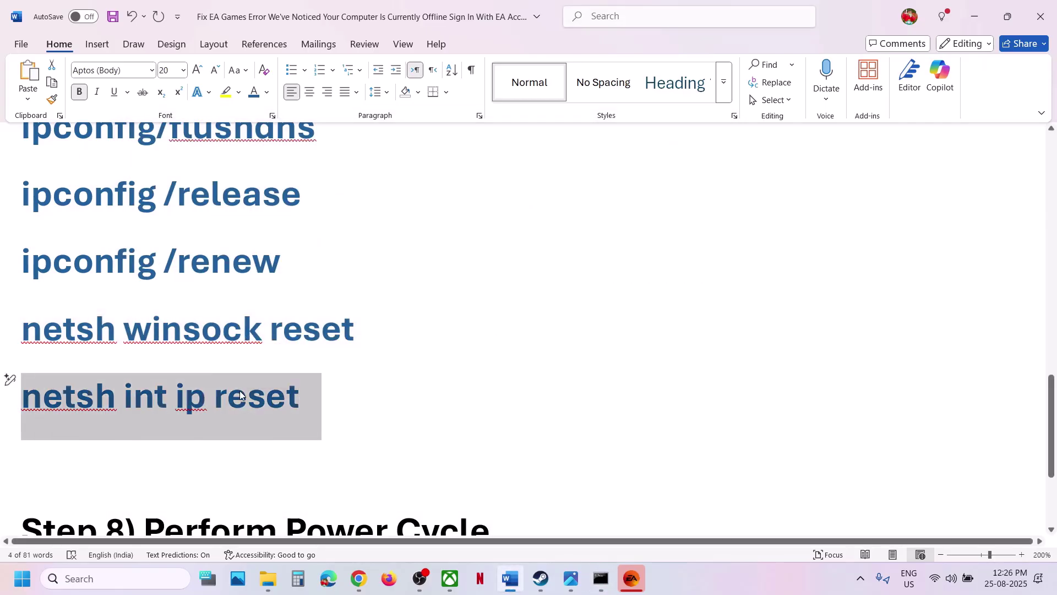
key(ctrl+c)
key(alt+Tab)
key(ctrl+v)
key(Return)
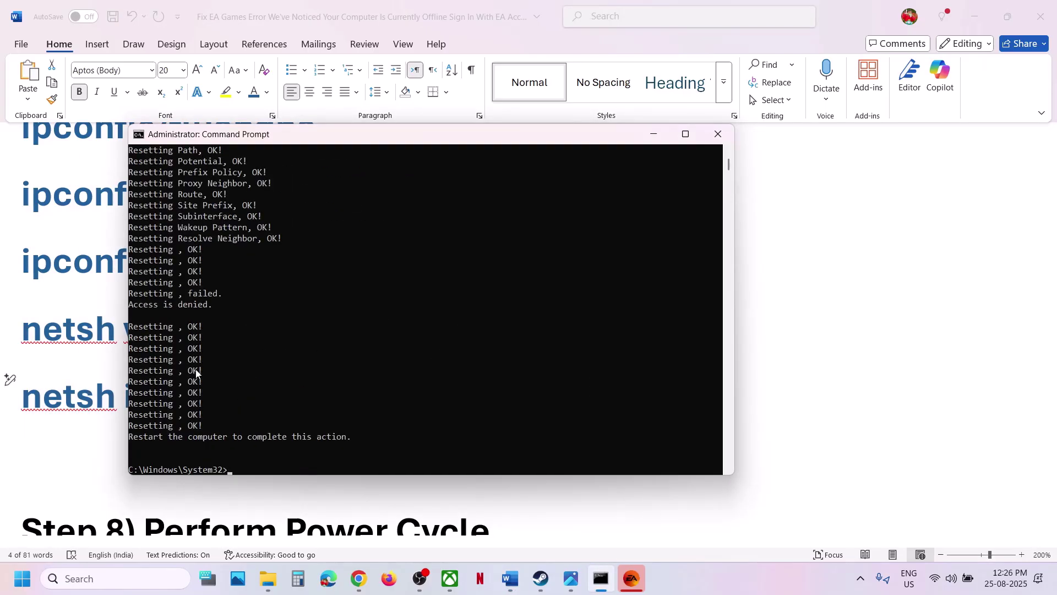
click(718, 134)
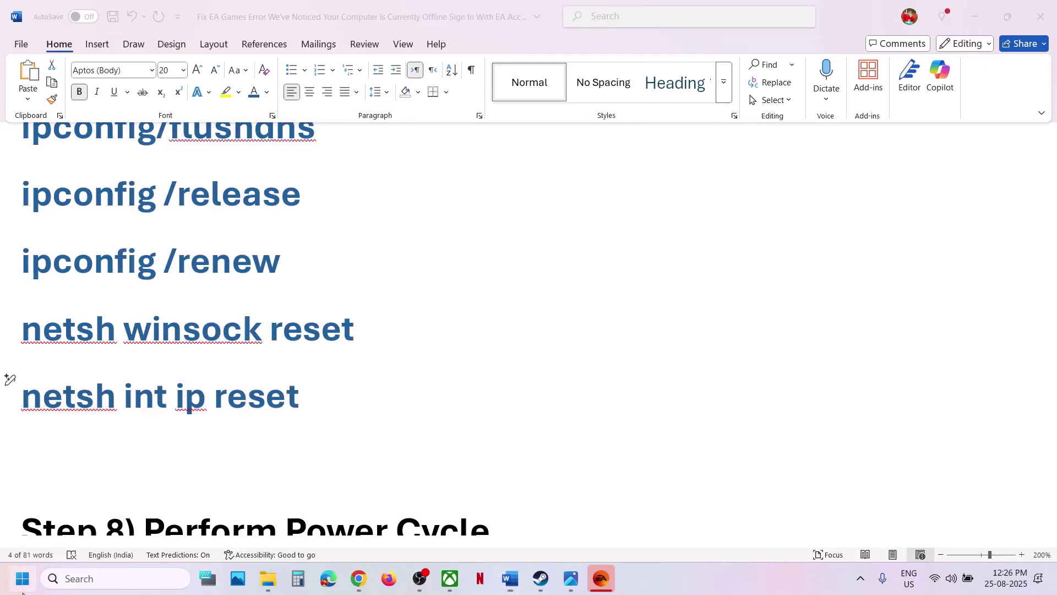
click(23, 592)
click(400, 531)
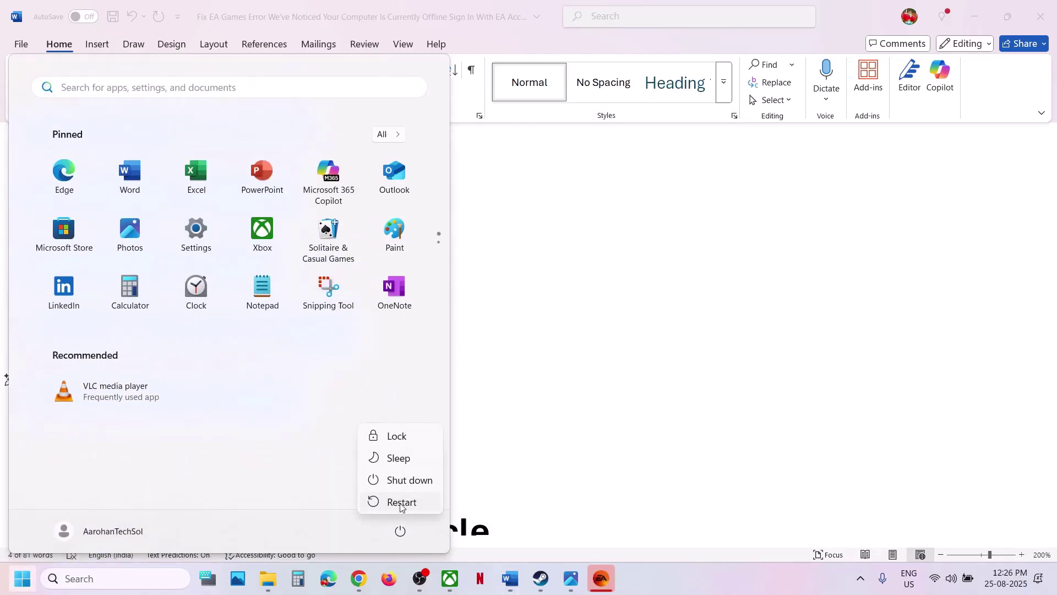
click(661, 433)
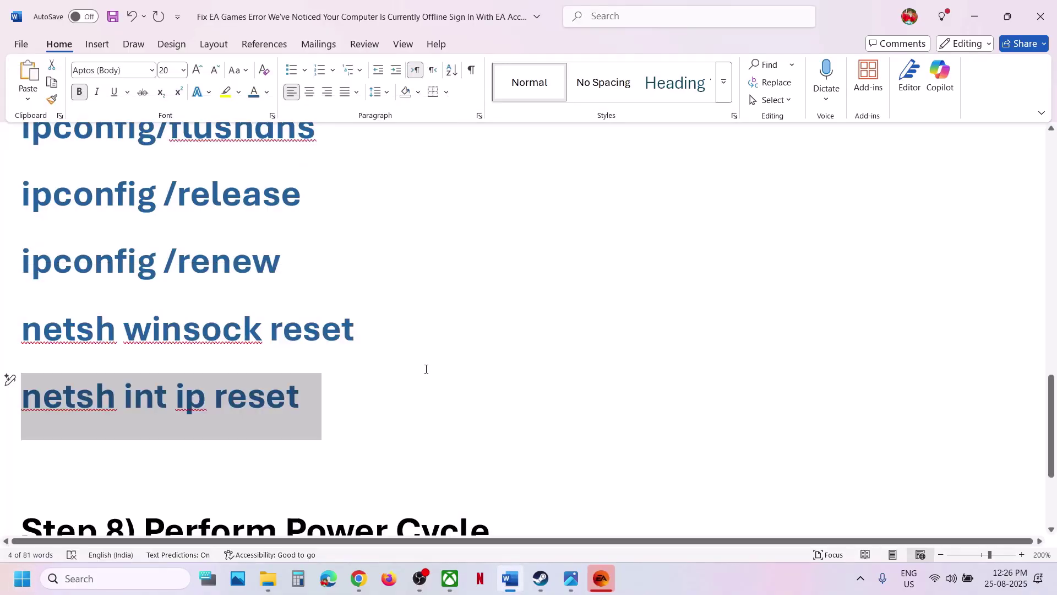
scroll(365, 370, down, 3)
scroll(314, 384, up, 1)
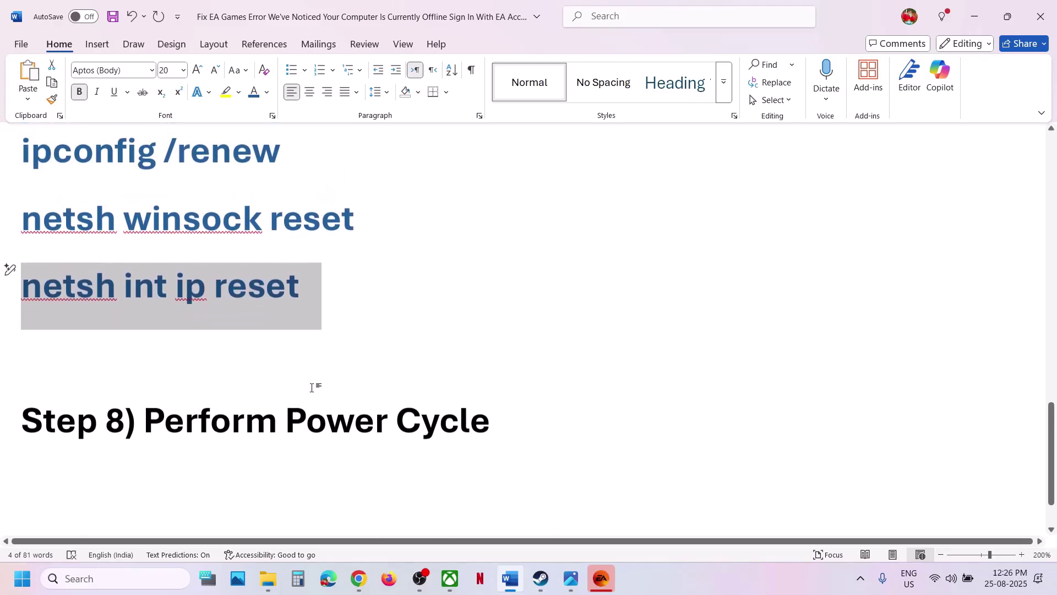
drag(139, 423, 446, 431)
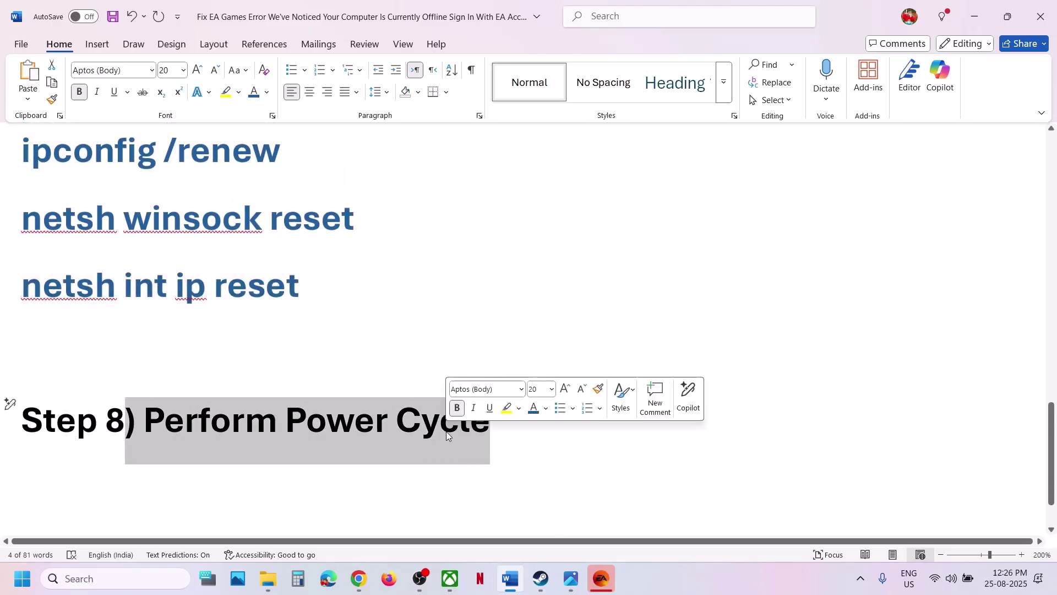
click(22, 578)
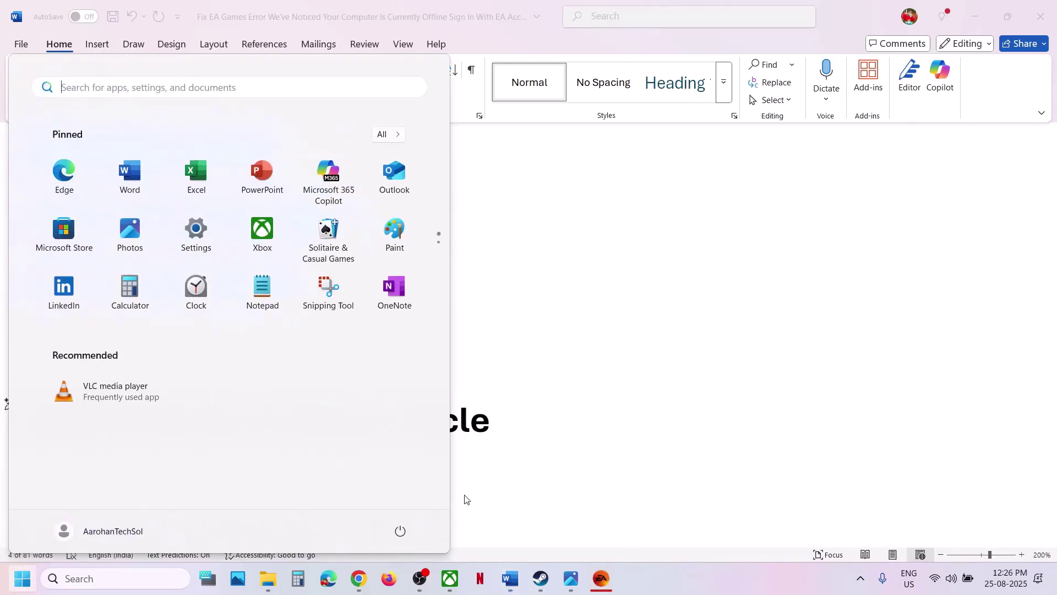
click(401, 531)
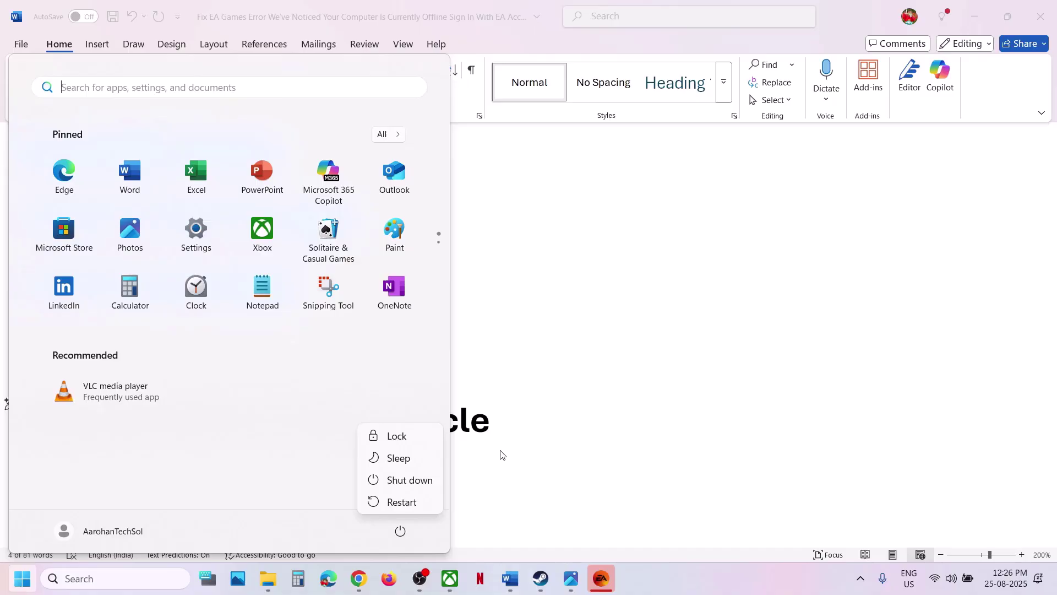
key(Escape)
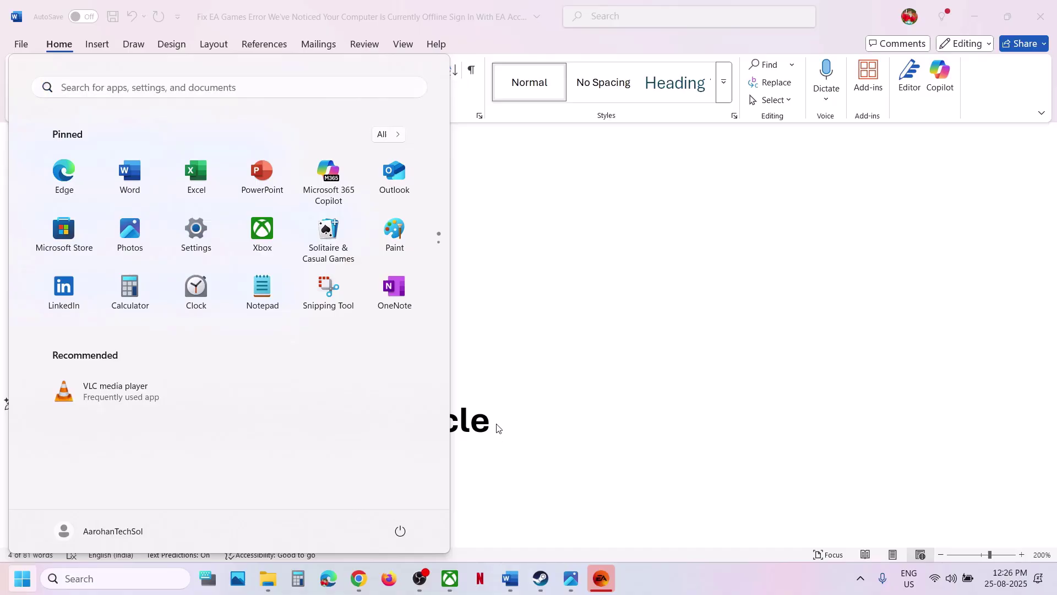
key(Escape)
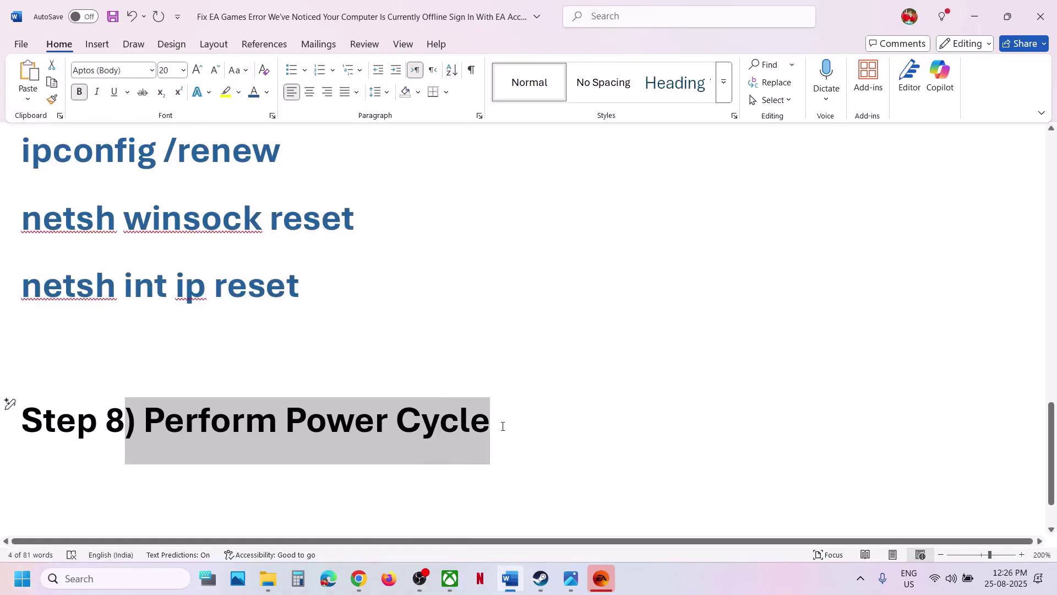
- Highlight the Step 9 'Turn off VPN/turn on VPN' heading, then show the EA offline error screenshot in Photos
scroll(350, 426, down, 3)
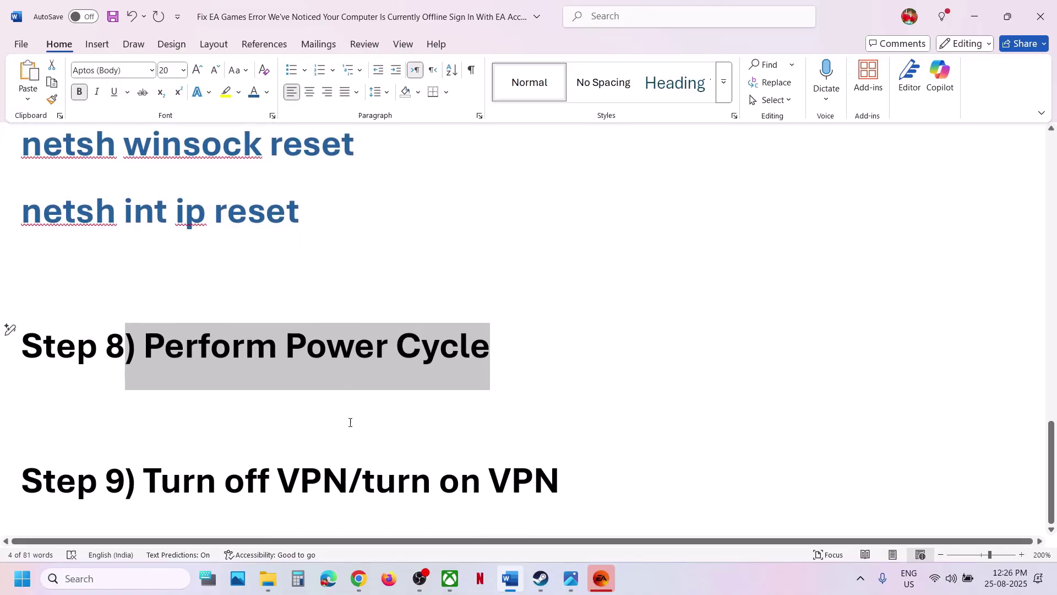
drag(155, 479, 573, 458)
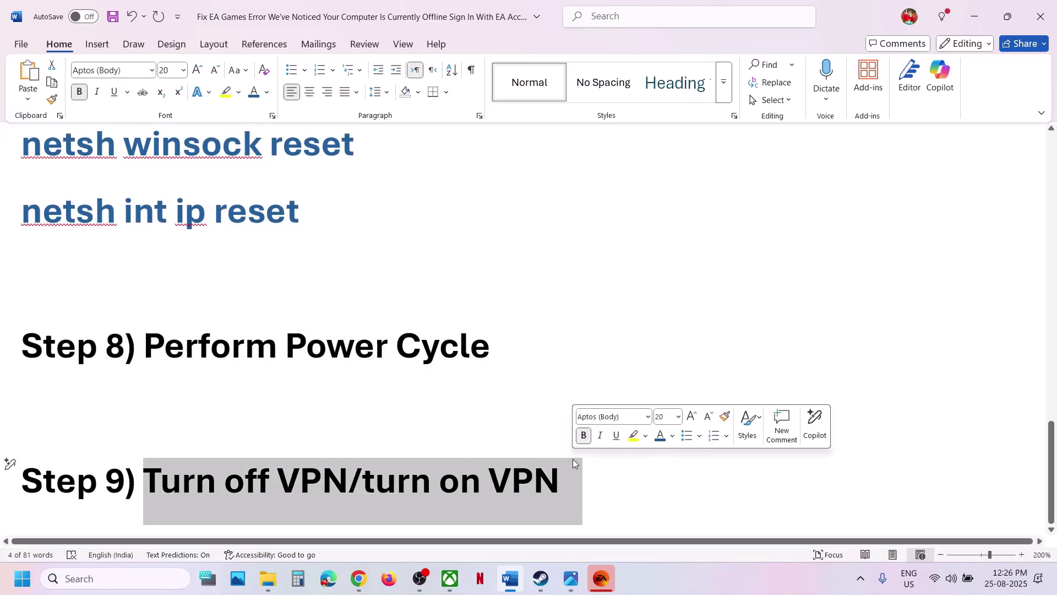
click(572, 463)
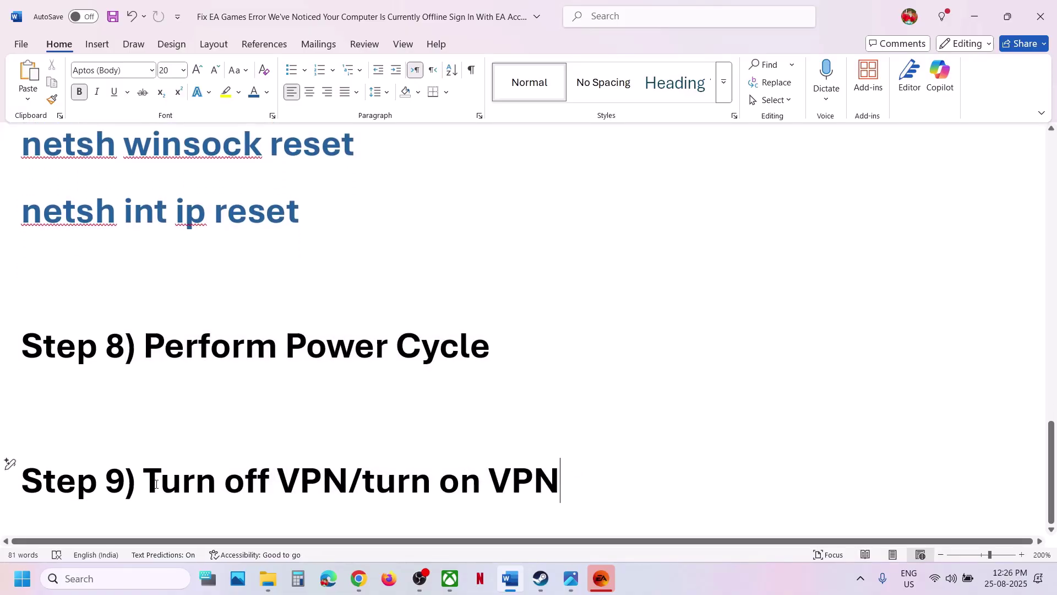
drag(155, 484, 620, 481)
click(333, 382)
scroll(333, 382, up, 1)
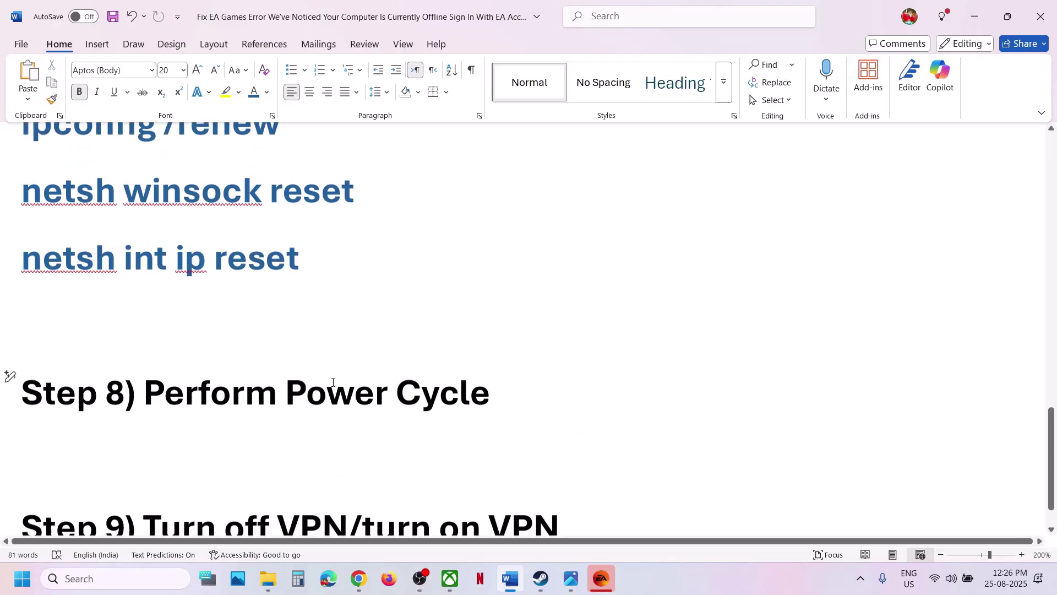
click(571, 579)
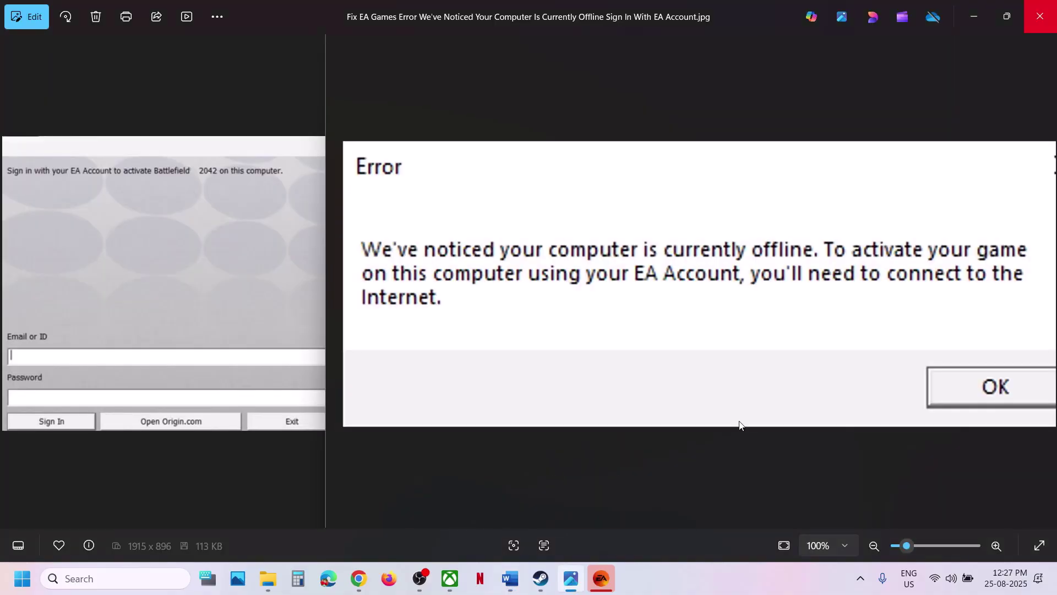